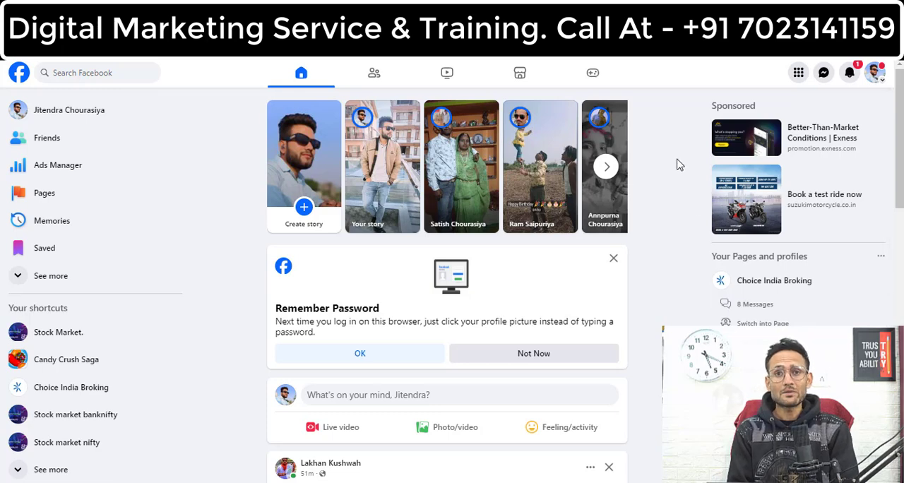
Step: Go from the Facebook home page to the campaign list in Ads Manager
left_click(800, 73)
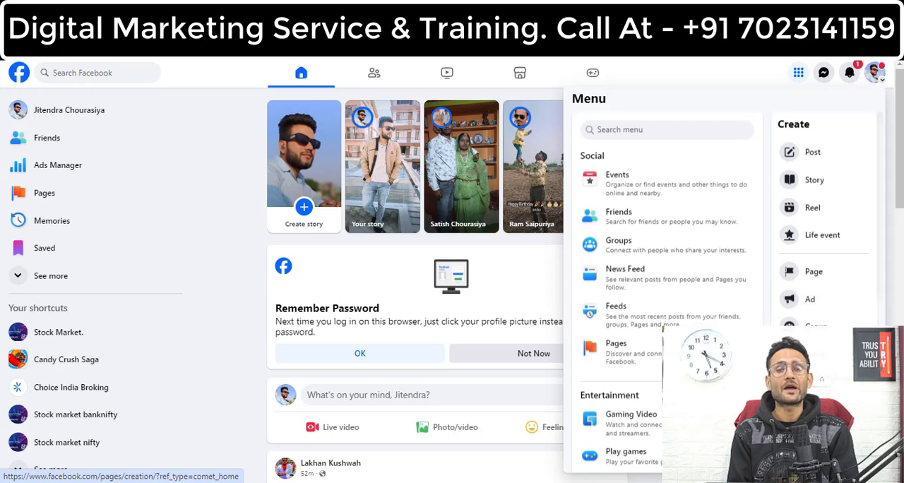
left_click(810, 304)
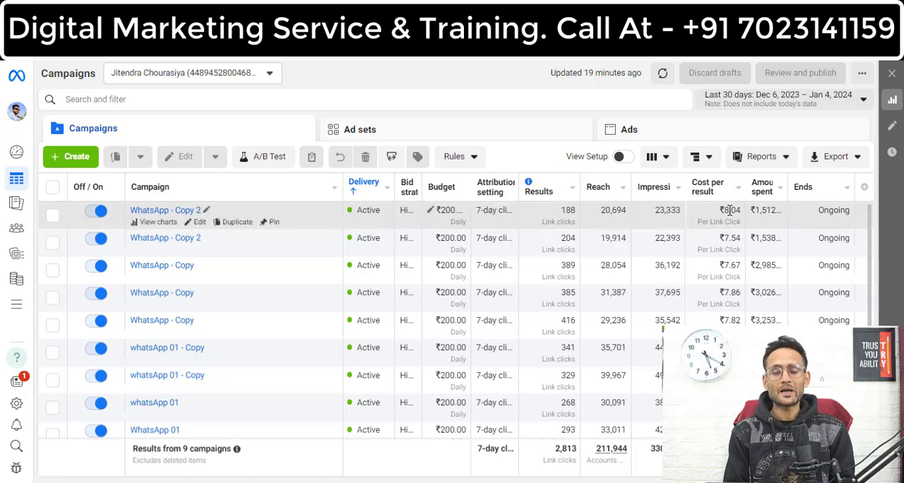
left_click(775, 209)
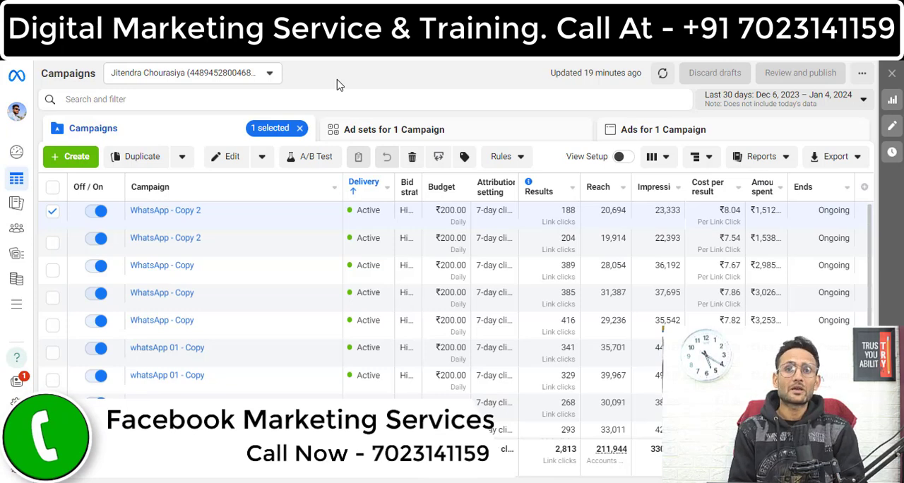
Step: Start a new auction campaign and choose Leads as its objective
left_click(76, 157)
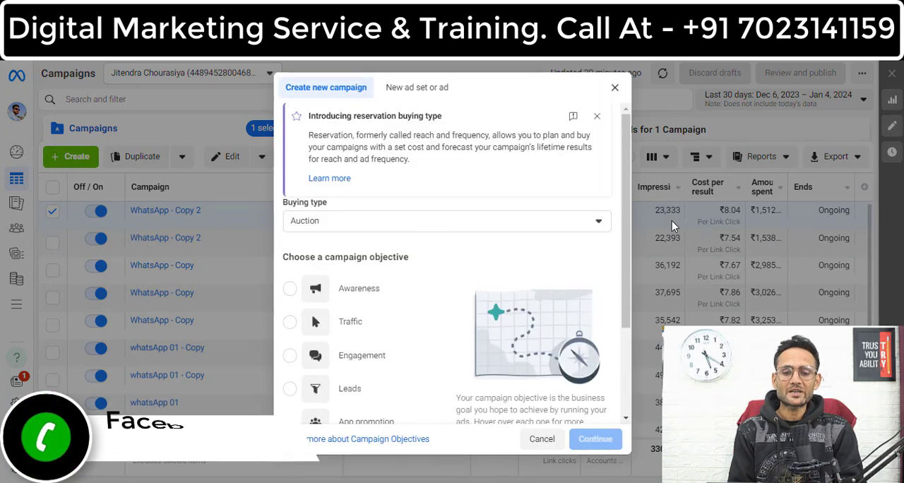
left_click_drag(626, 238, 629, 303)
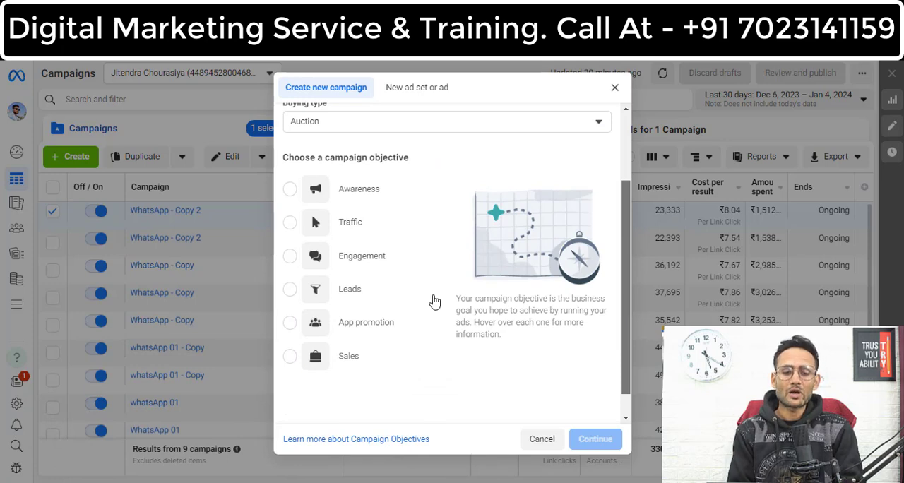
mouse_move(402, 300)
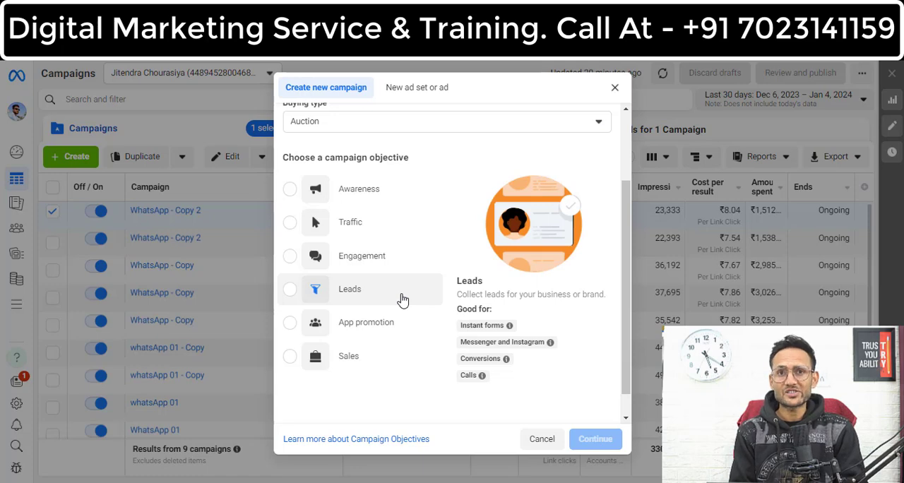
left_click(369, 296)
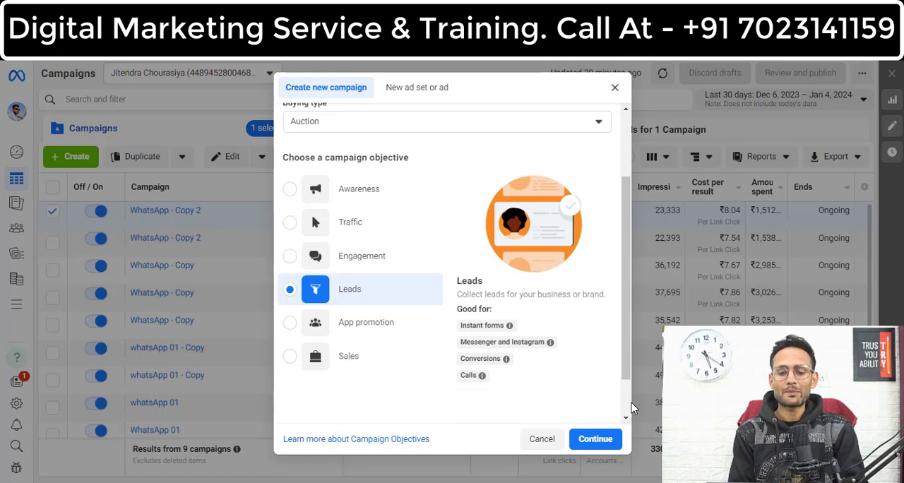
Step: Name the new campaign, its ad set and its ad 01
scroll(630, 410, "down", 1)
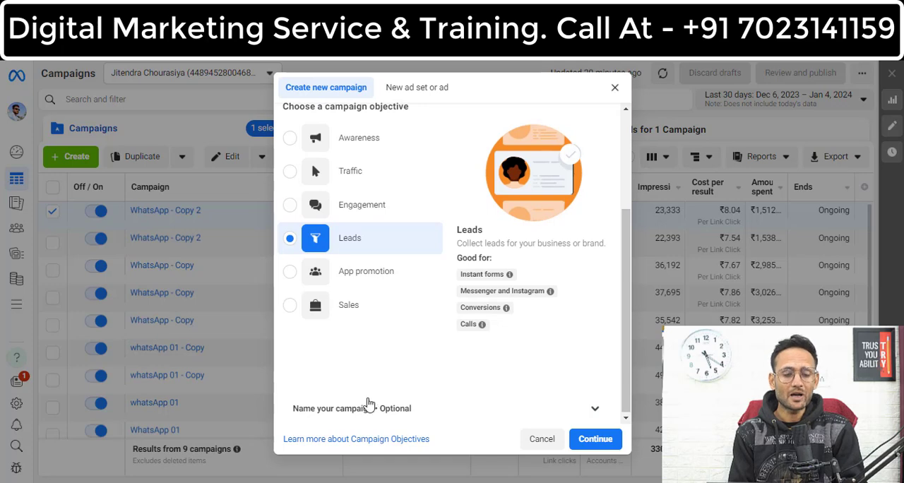
left_click(593, 419)
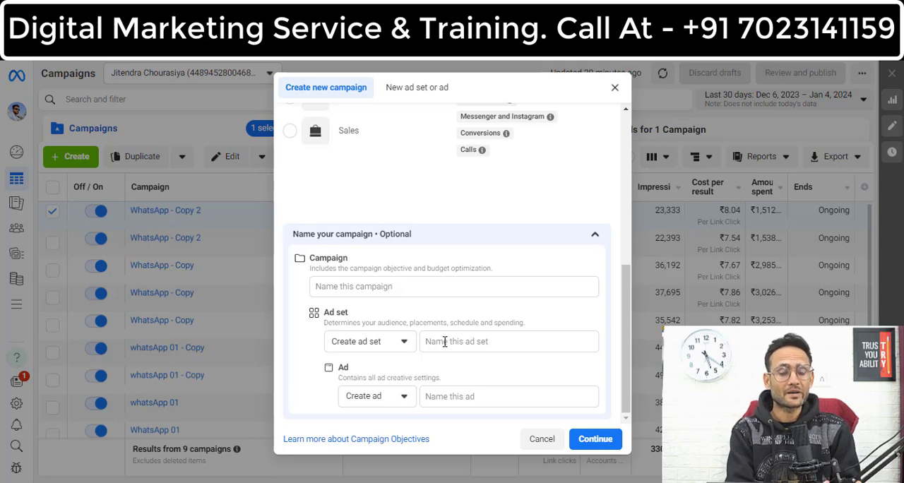
left_click(441, 288)
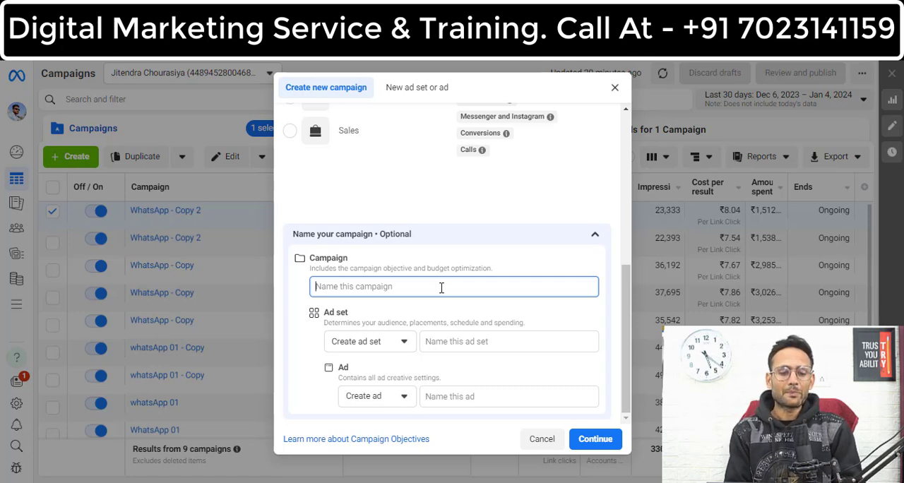
type("01")
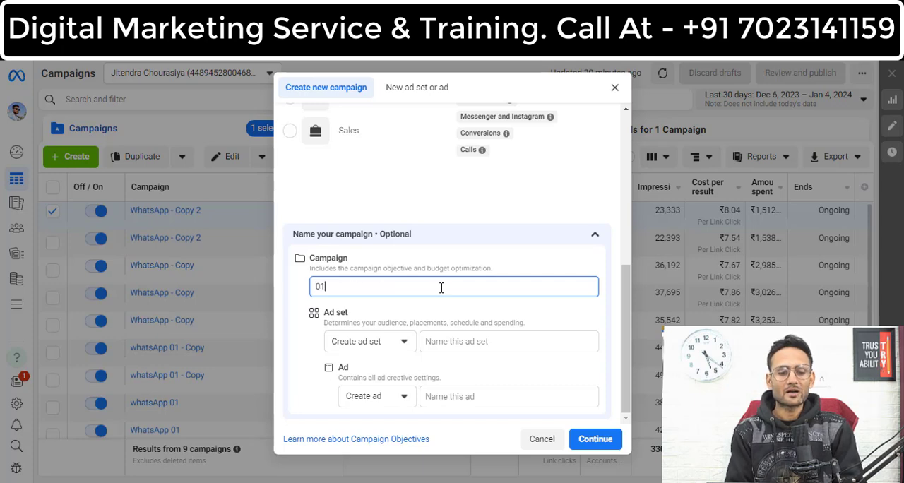
left_click(484, 344)
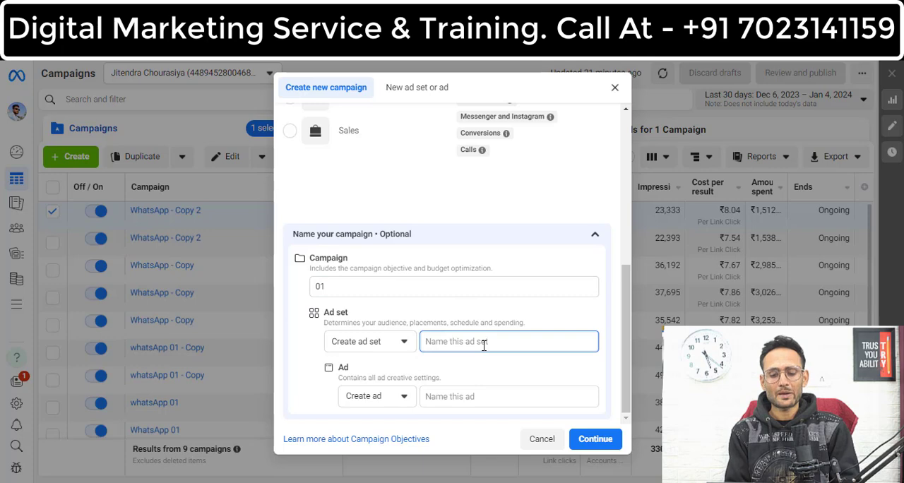
type("01")
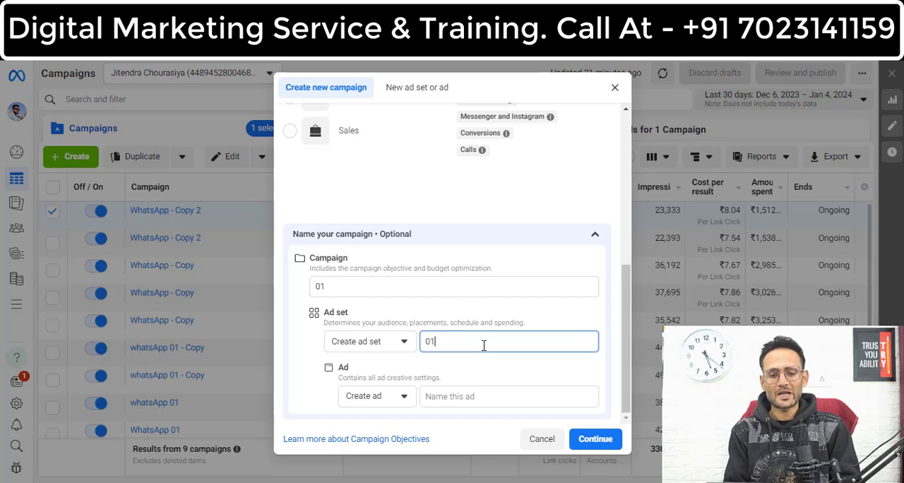
left_click(495, 397)
type("01")
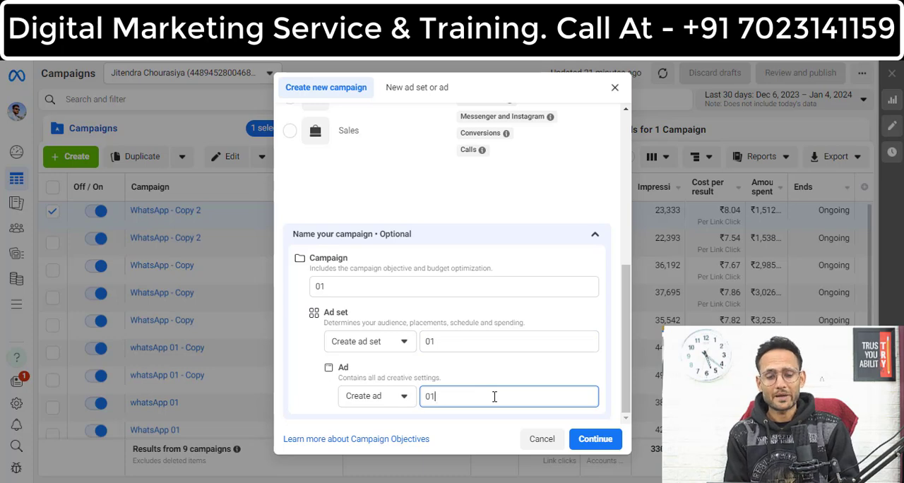
Step: Continue to the campaign setup choice and create it as a Manual leads campaign
left_click(592, 440)
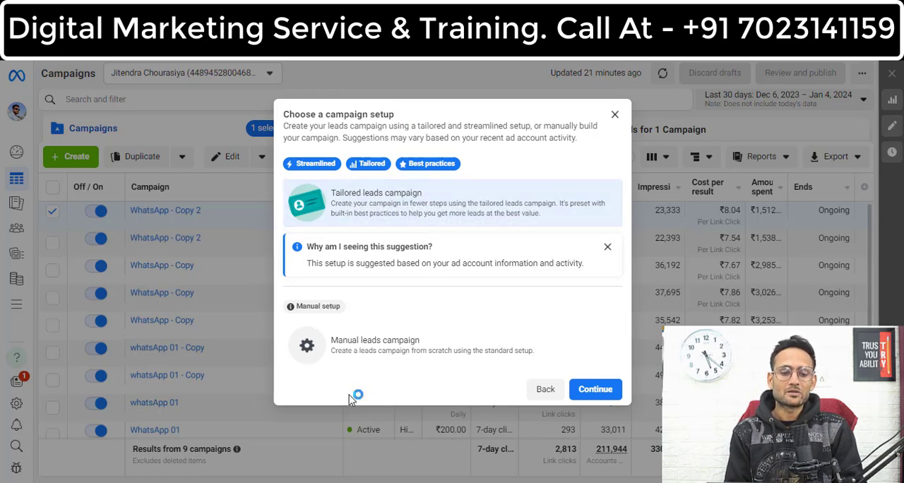
left_click(396, 361)
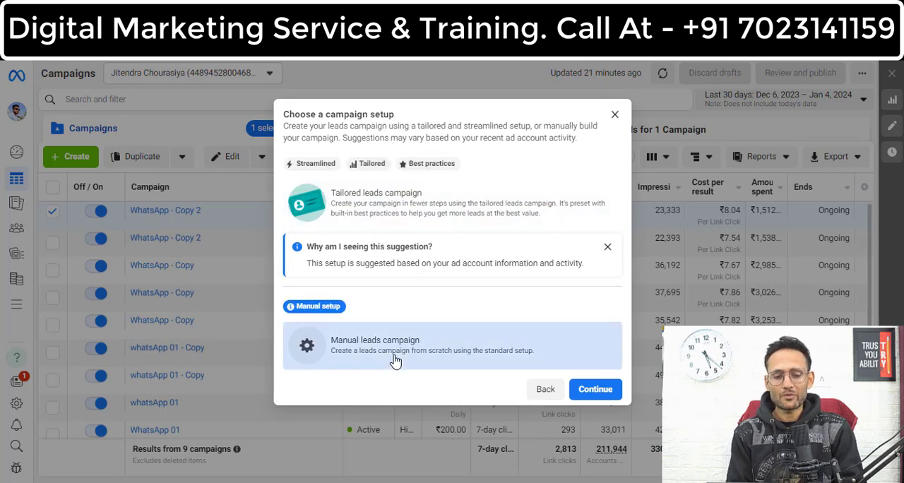
left_click(593, 395)
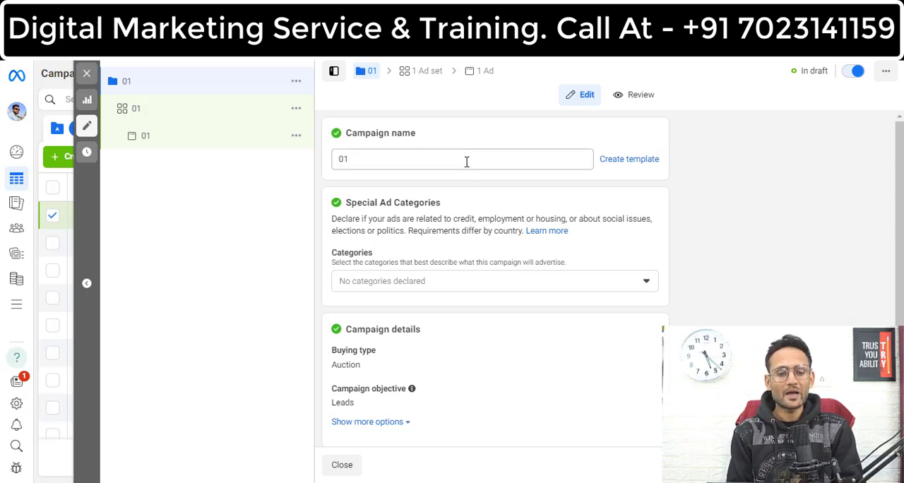
Step: Turn on Advantage campaign budget and set a Daily Budget of ₹200
left_click_drag(901, 197, 897, 290)
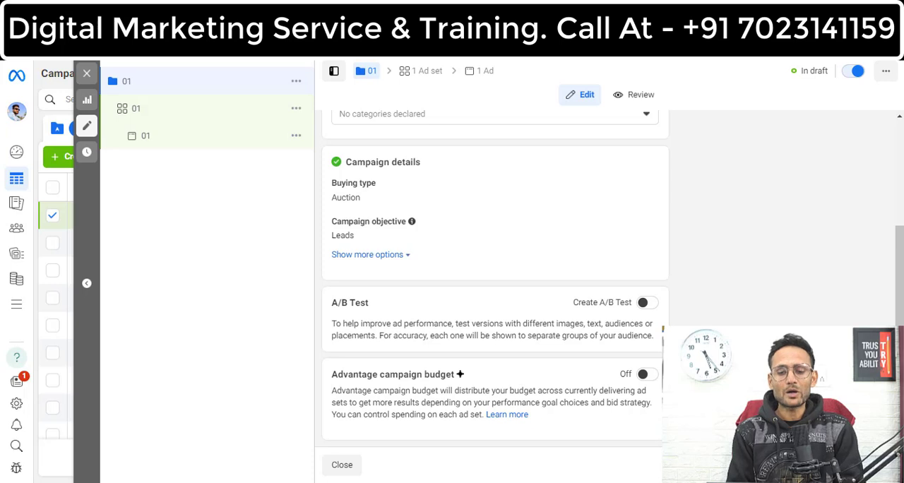
left_click(646, 375)
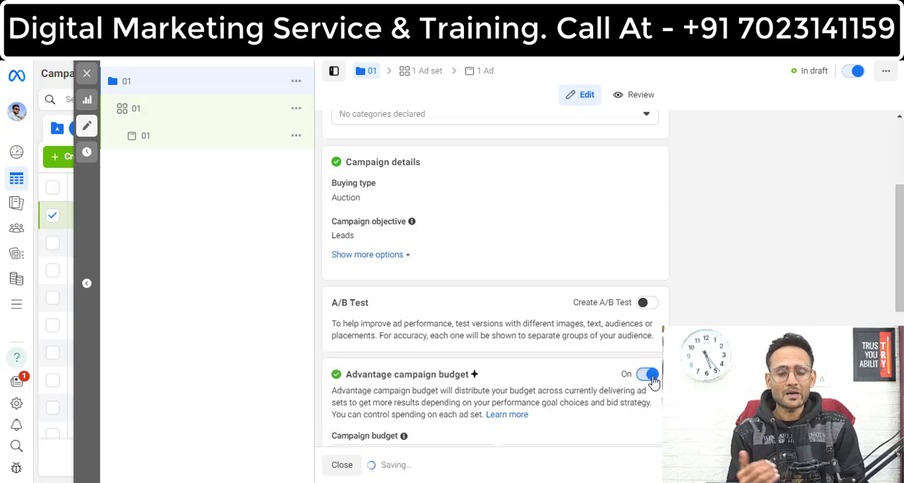
scroll(653, 381, "down", 4)
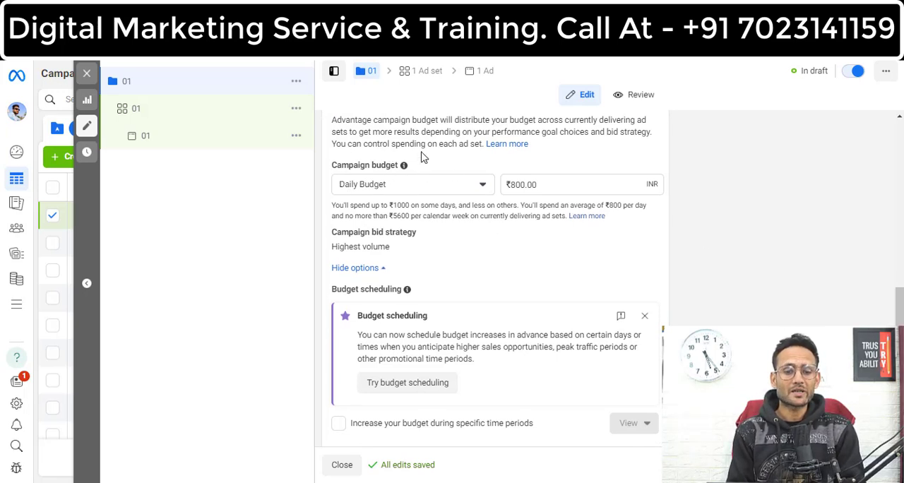
left_click(485, 185)
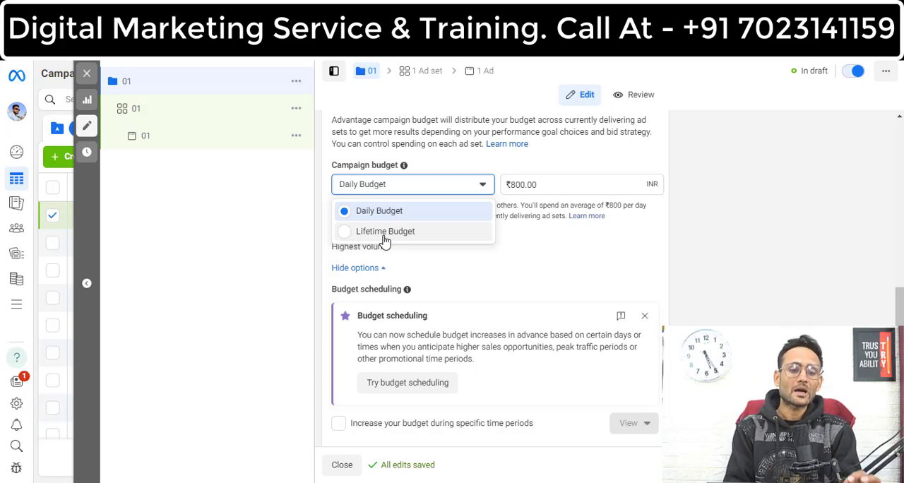
left_click(383, 212)
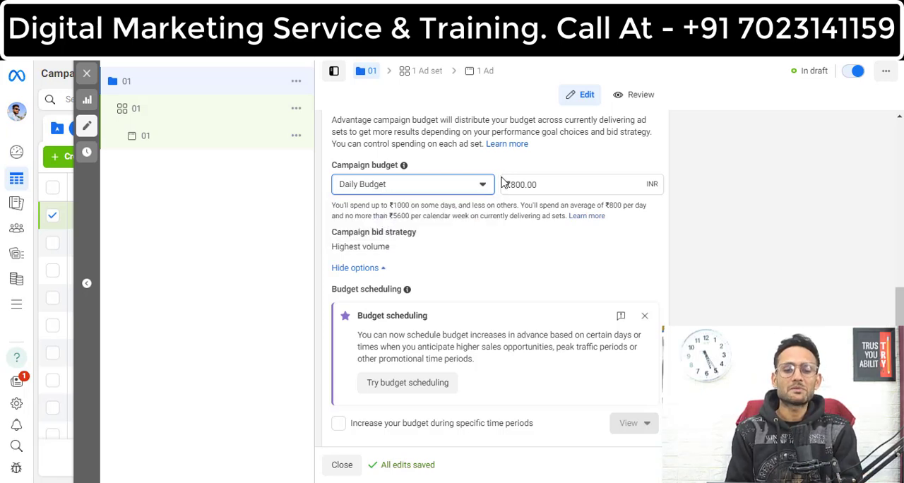
left_click(551, 187)
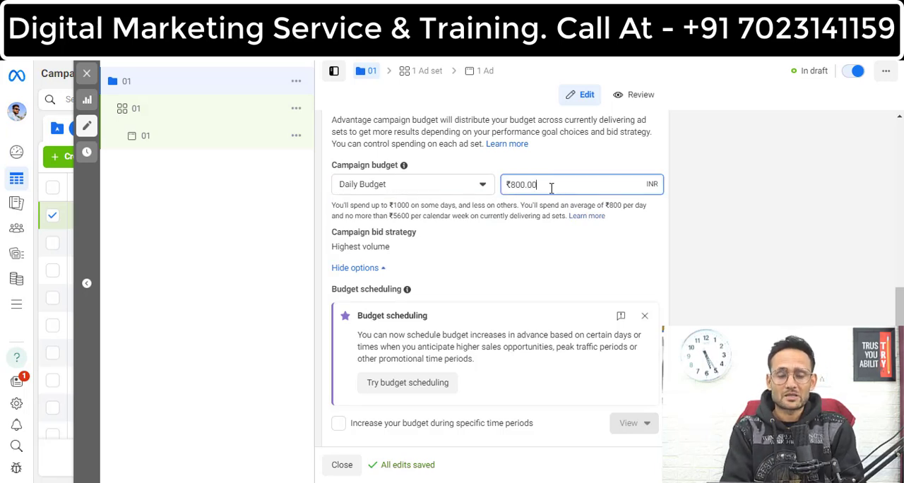
key("ctrl+a")
key("BackSpace")
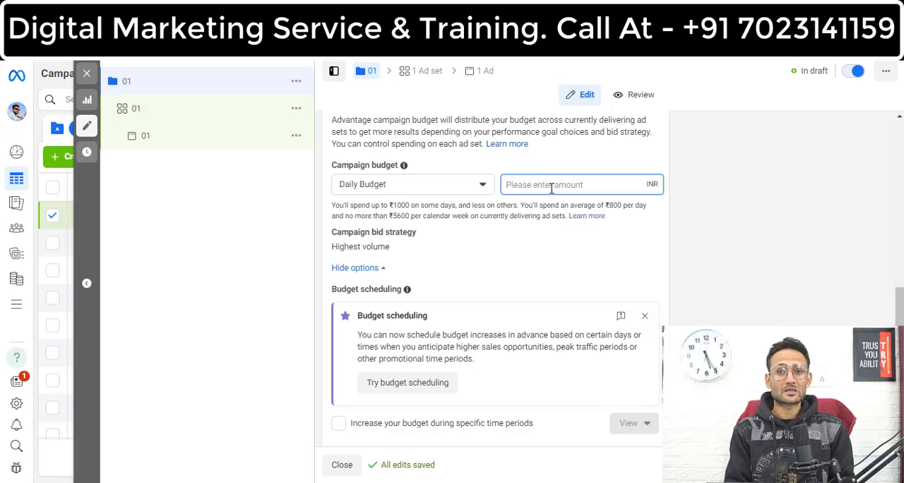
type("200")
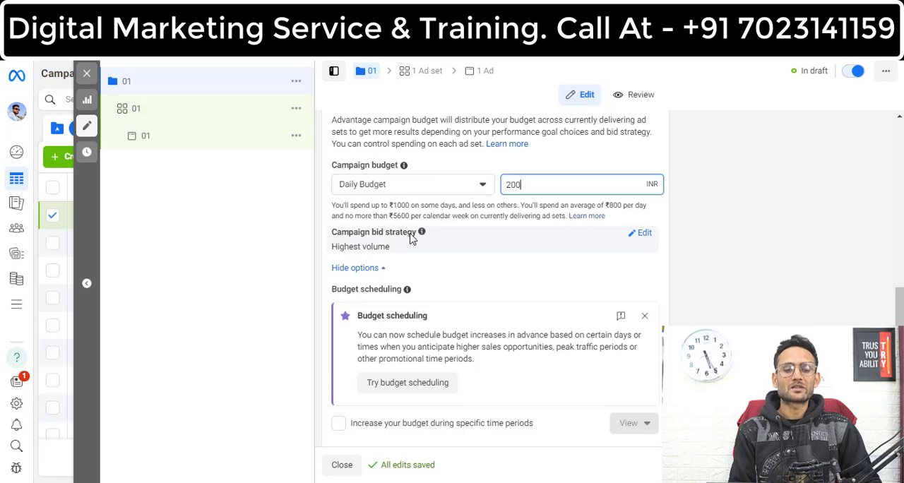
Step: Review the campaign bid strategy options, keep Highest volume, and dismiss the Budget scheduling notice
left_click(645, 235)
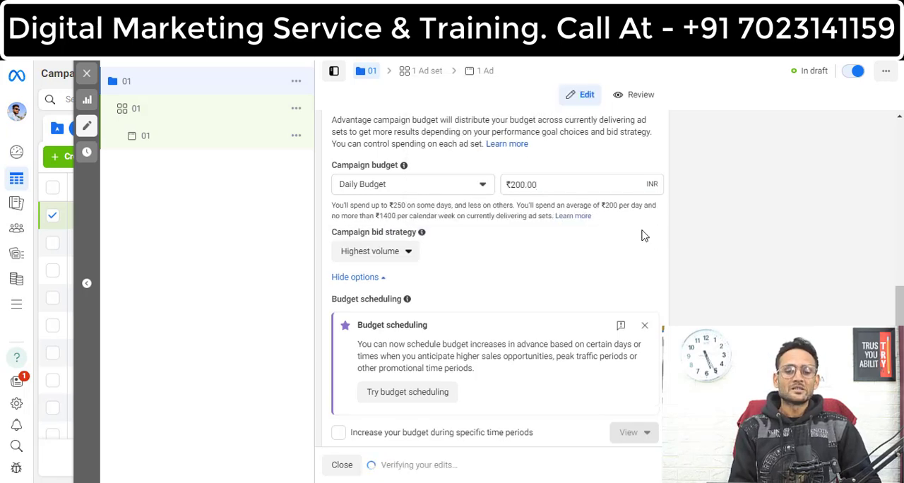
left_click(410, 259)
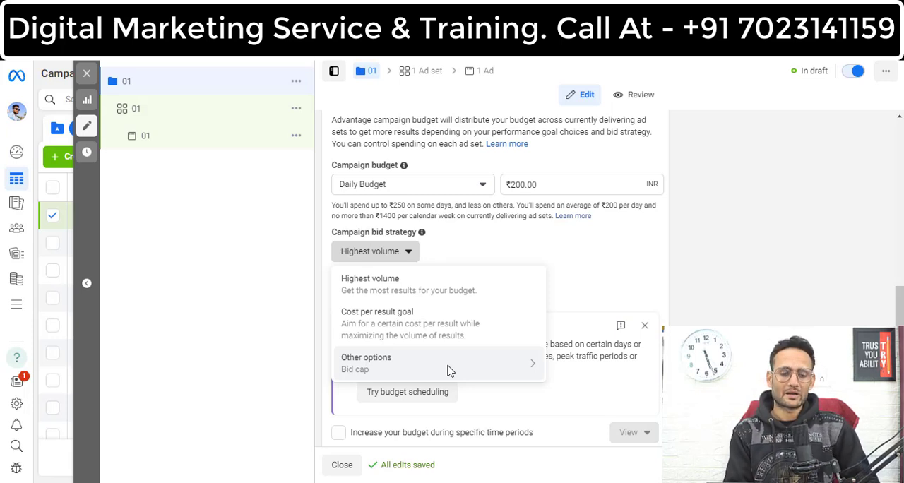
left_click(644, 326)
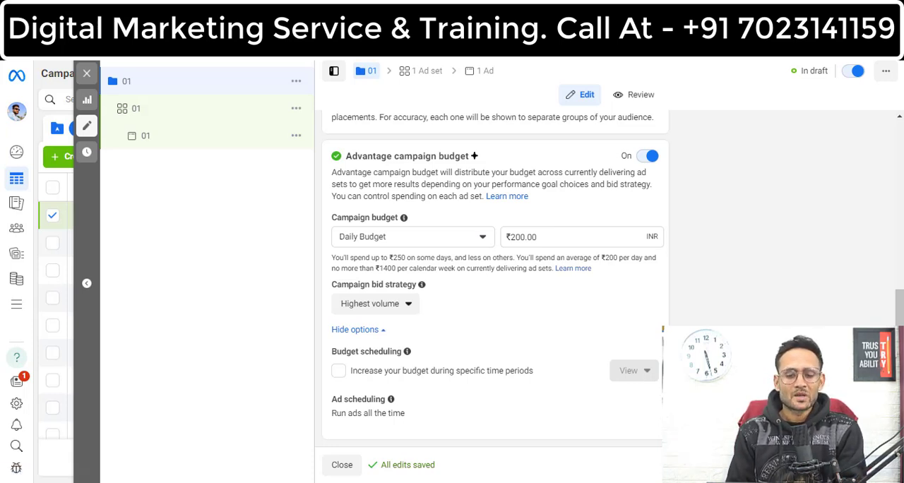
Step: Proceed to the ad set, set its conversion location to Instant forms, and dismiss the recommendation to switch location
left_click(870, 465)
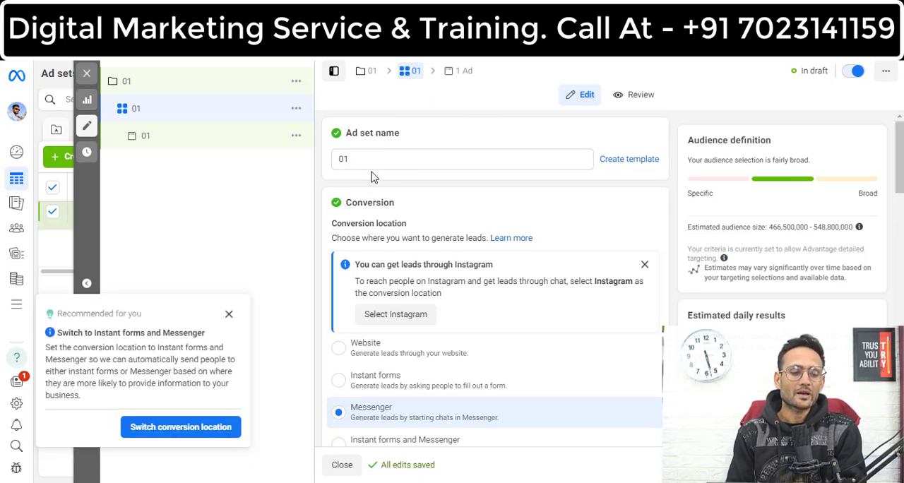
scroll(396, 142, "down", 1)
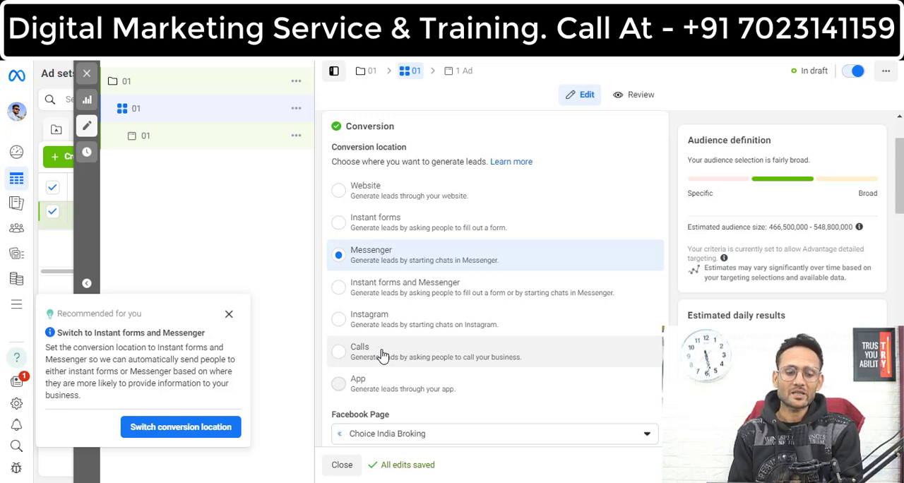
mouse_move(379, 380)
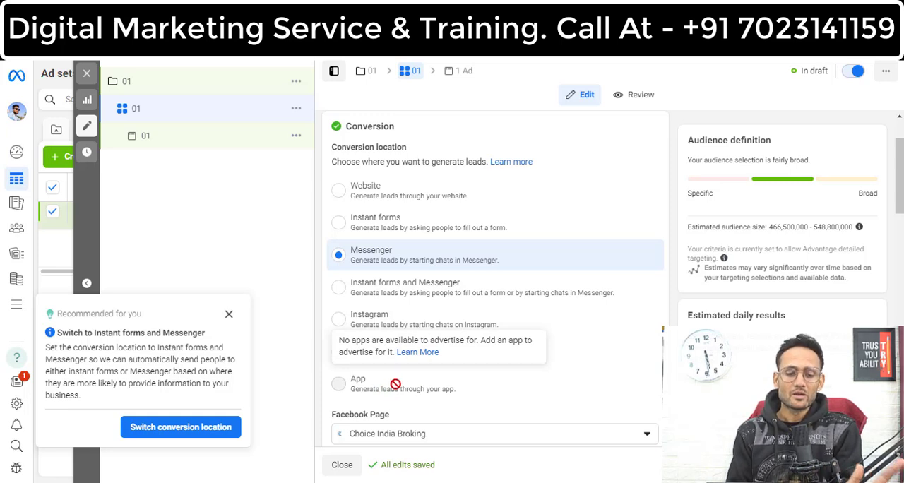
left_click(427, 224)
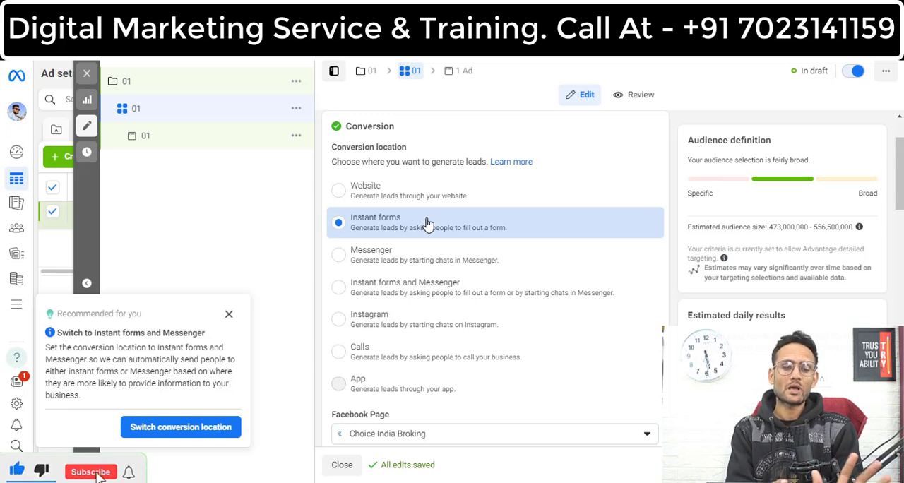
left_click(229, 315)
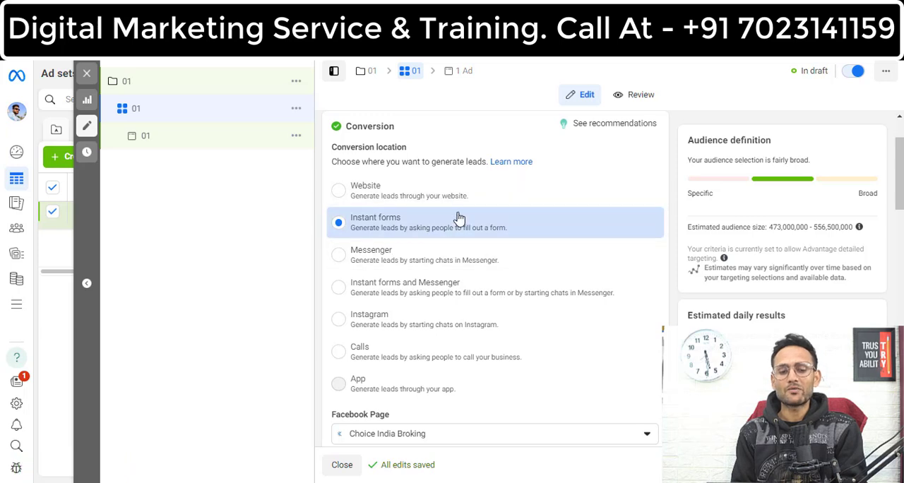
Step: Review the Facebook Page and performance goal choices, keeping Choice India Broking and Maximize number of leads
left_click_drag(903, 210, 903, 271)
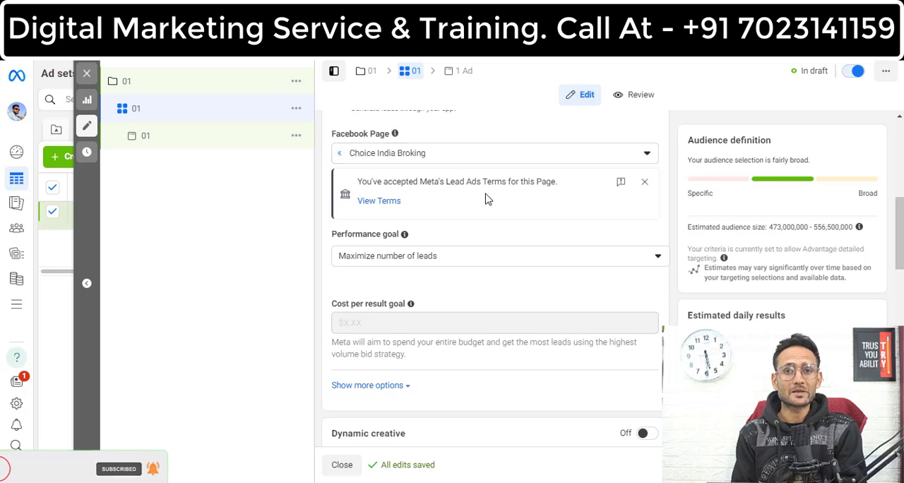
left_click(576, 167)
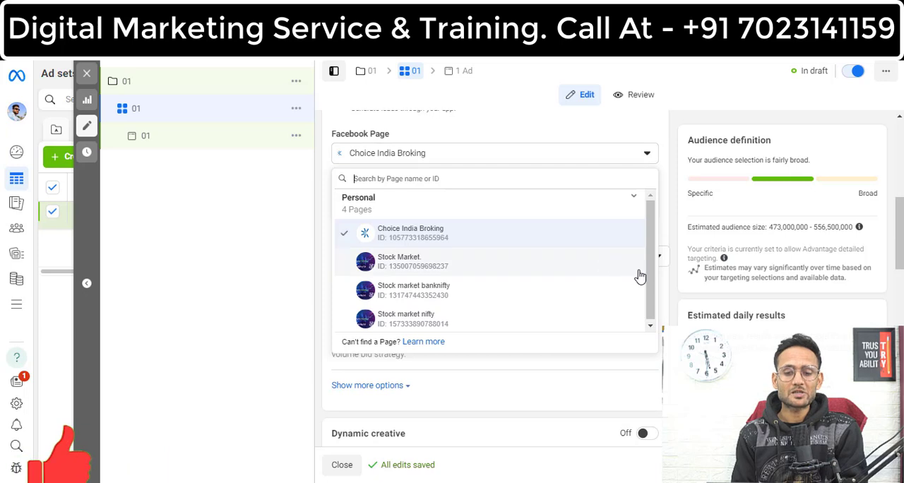
left_click_drag(650, 277, 649, 294)
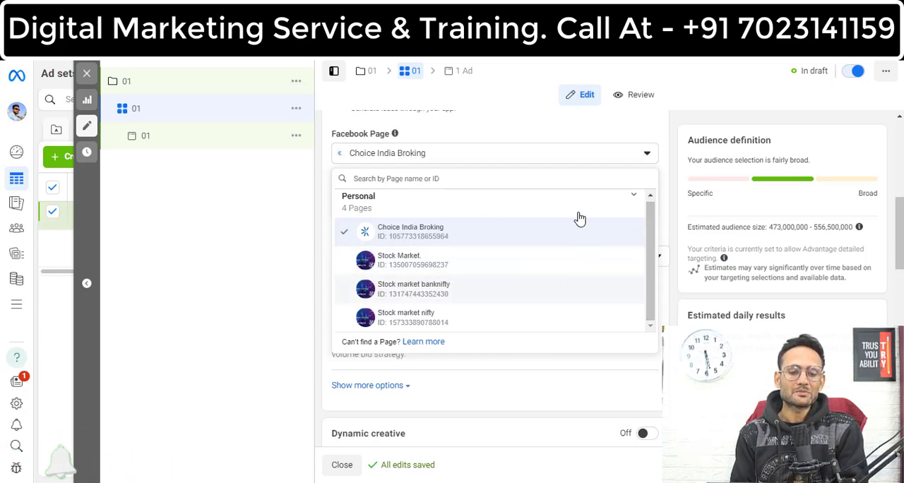
left_click(319, 260)
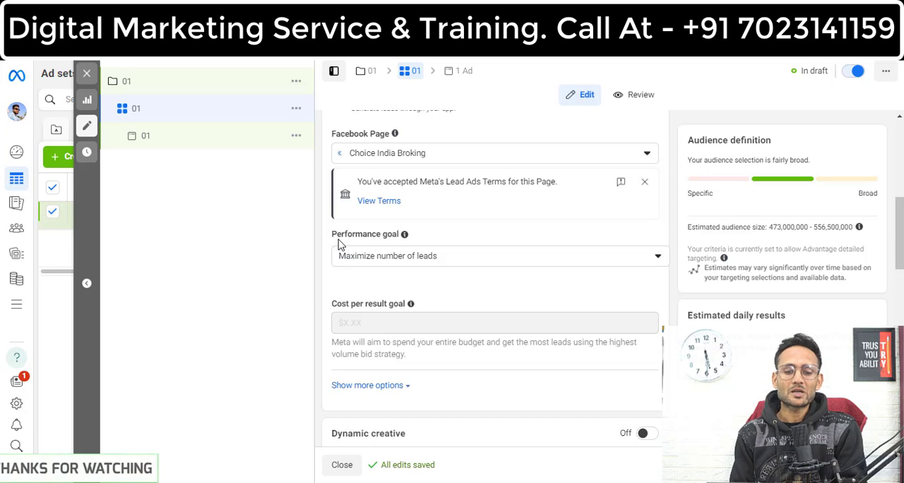
left_click(449, 262)
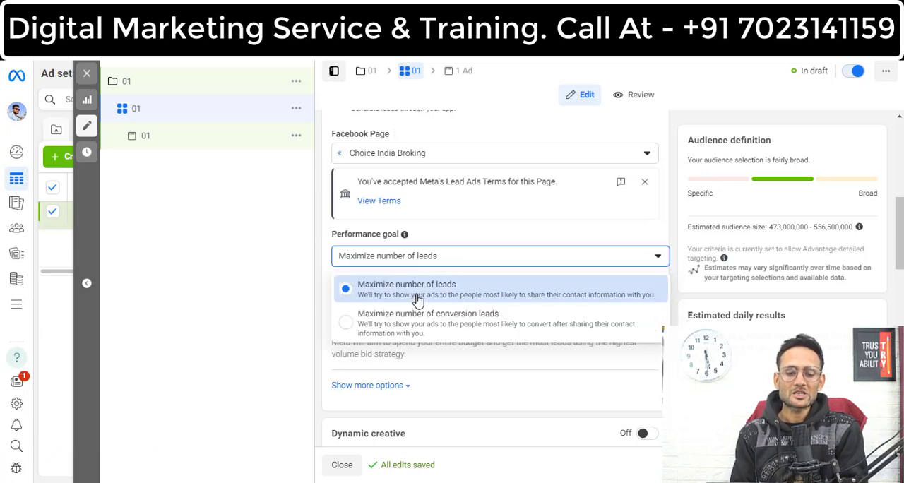
left_click(320, 283)
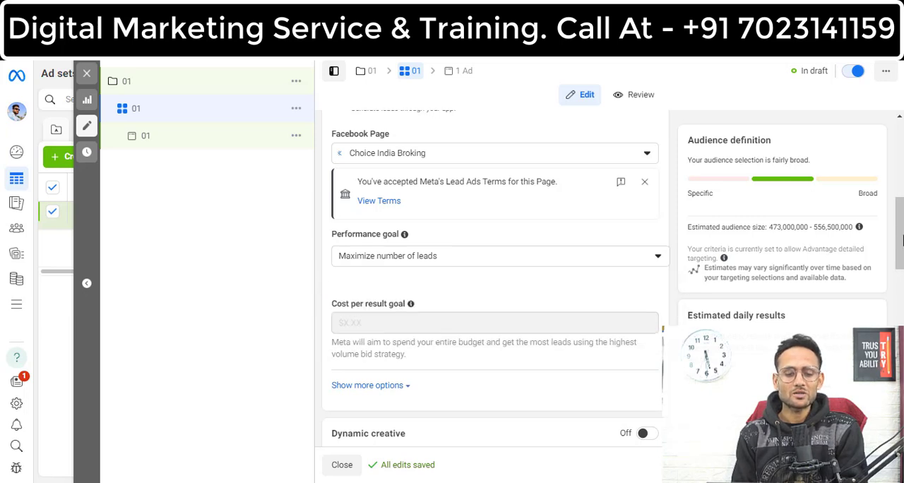
Step: Try enabling an end date in the ad set's schedule and turn it back off
scroll(901, 233, "down", 5)
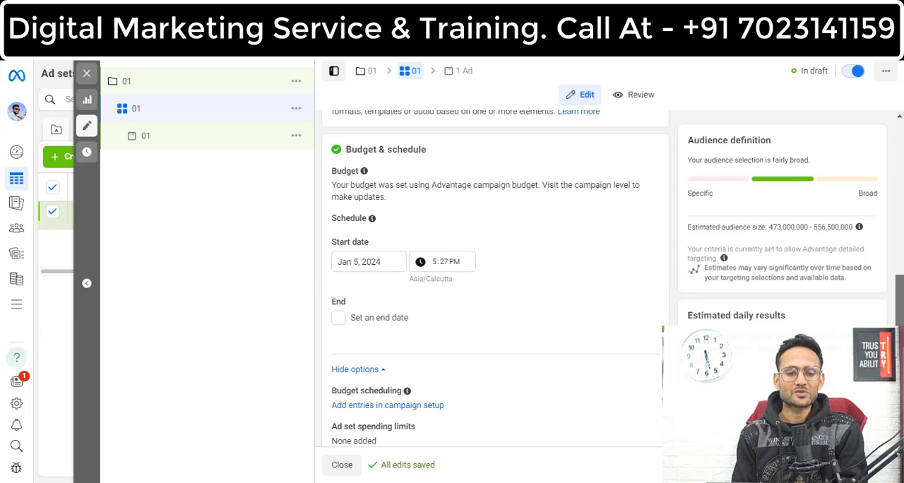
scroll(495, 279, "down", 1)
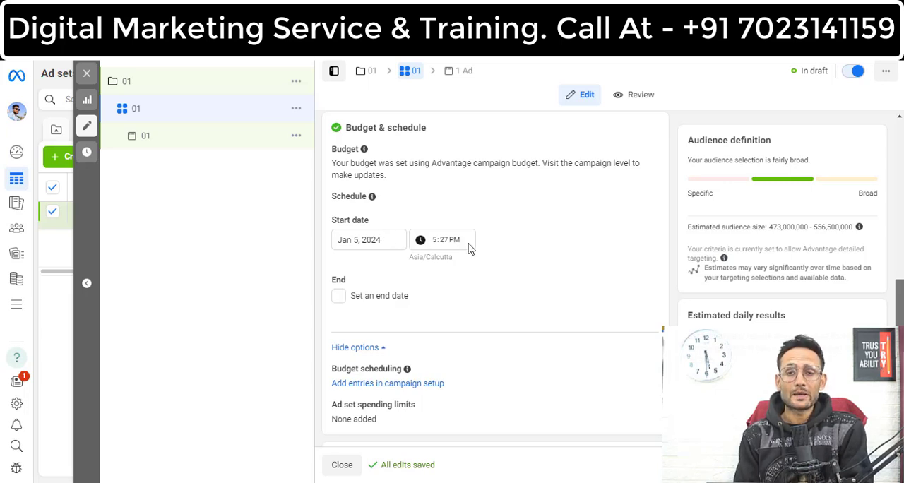
left_click(341, 299)
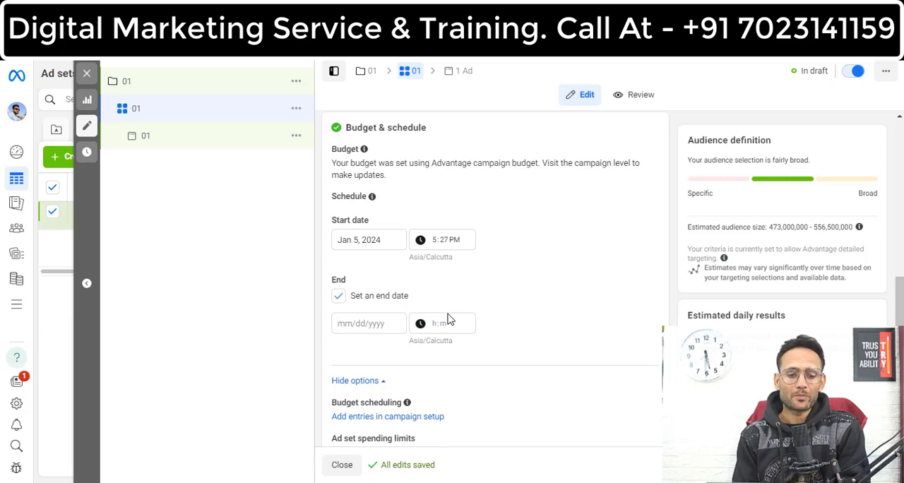
left_click(339, 299)
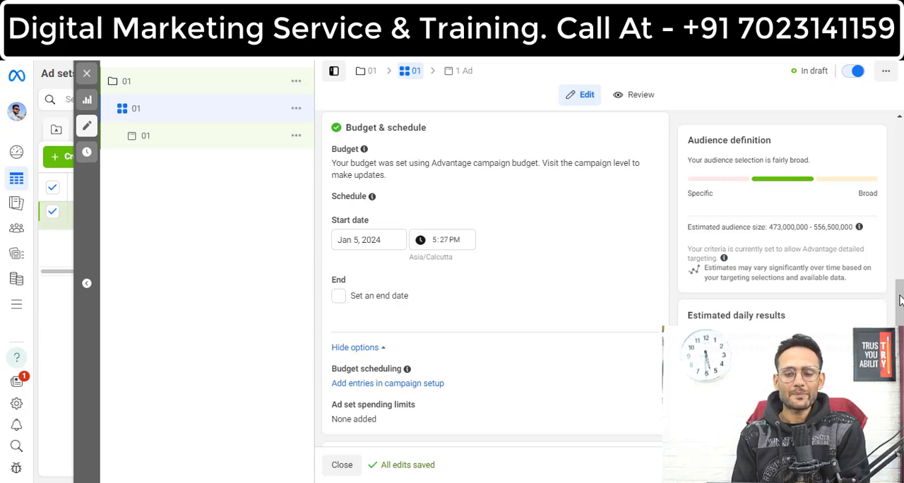
Step: Replace India with Delhi and Jaipur, Rajasthan as the audience's included locations
left_click_drag(900, 296, 901, 339)
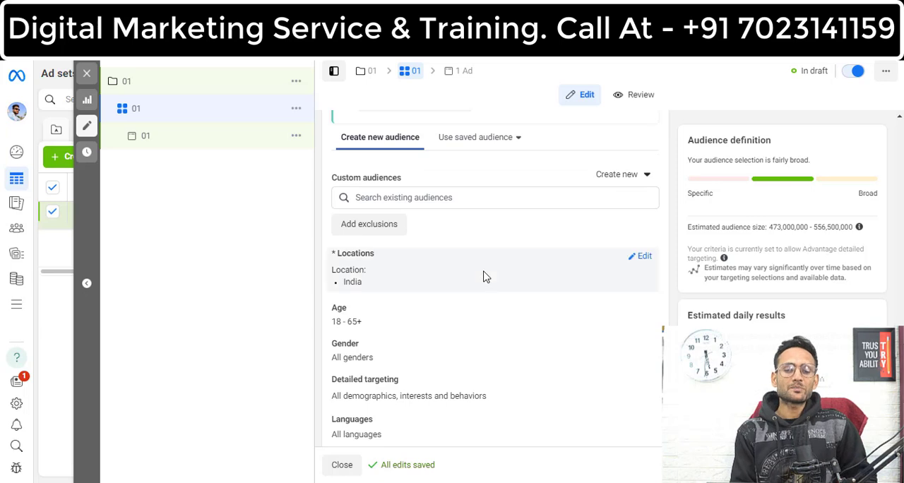
mouse_move(380, 261)
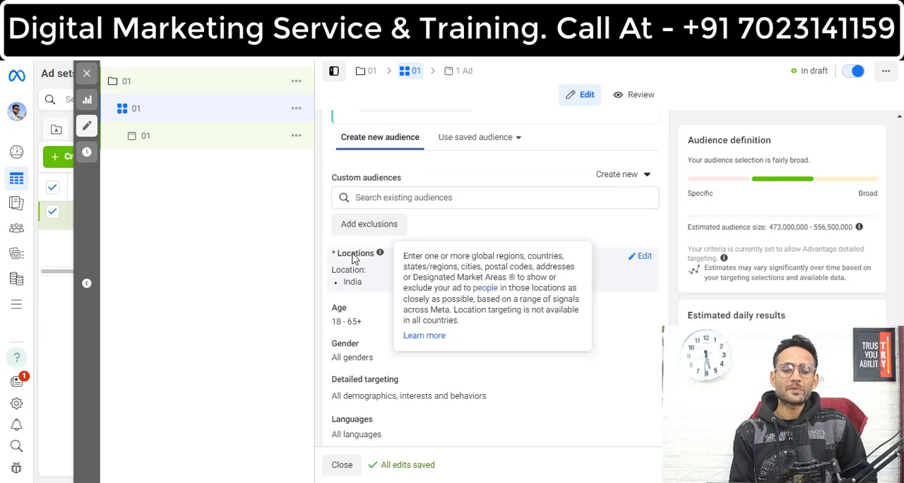
left_click(643, 257)
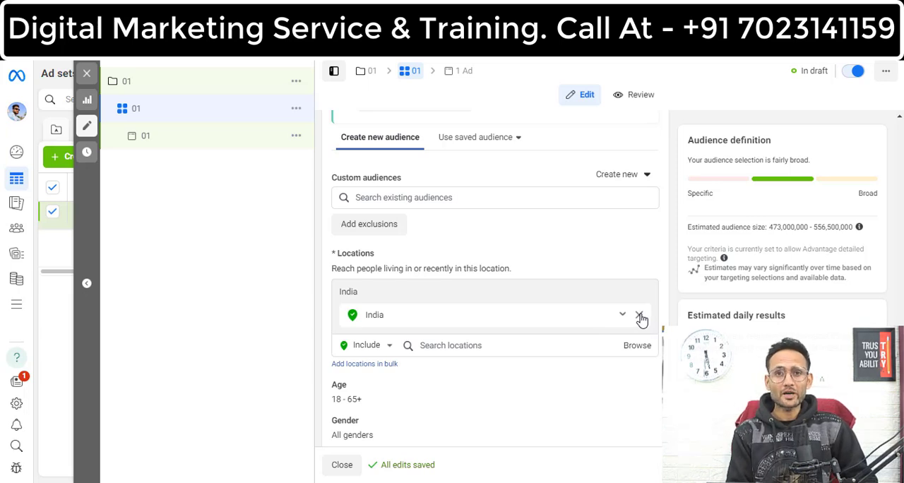
left_click(640, 318)
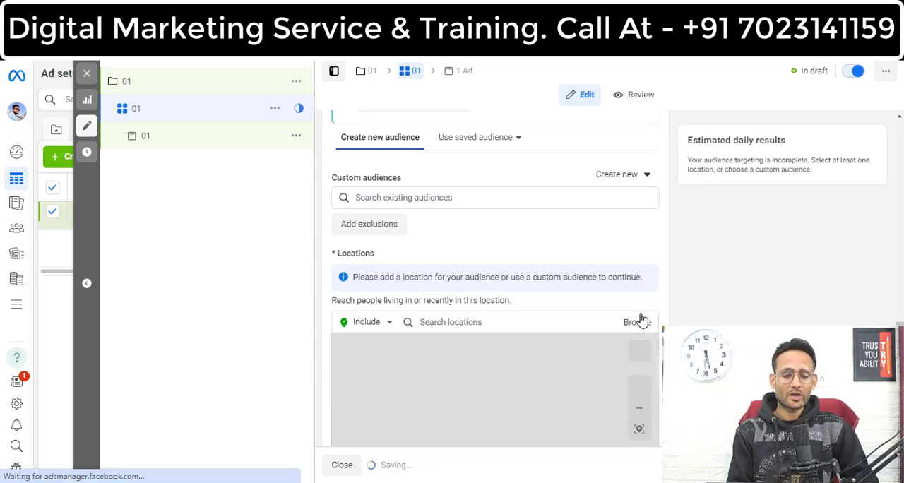
left_click(479, 322)
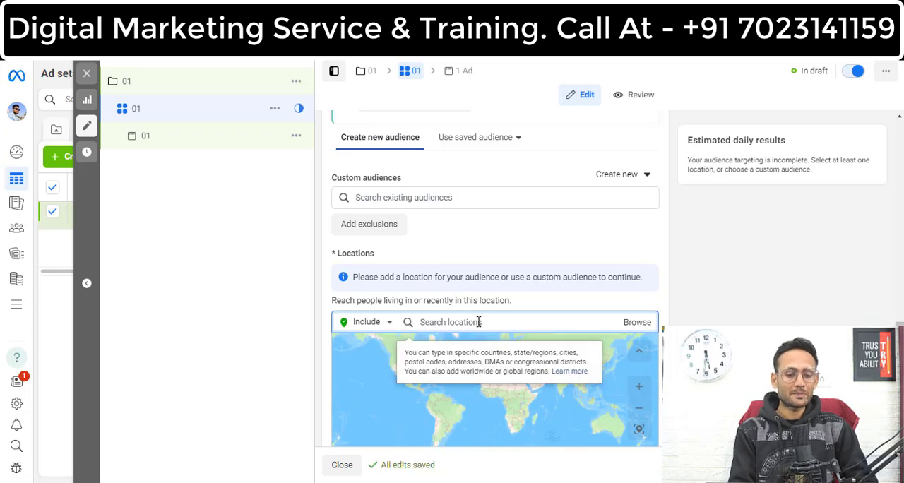
type("delhi")
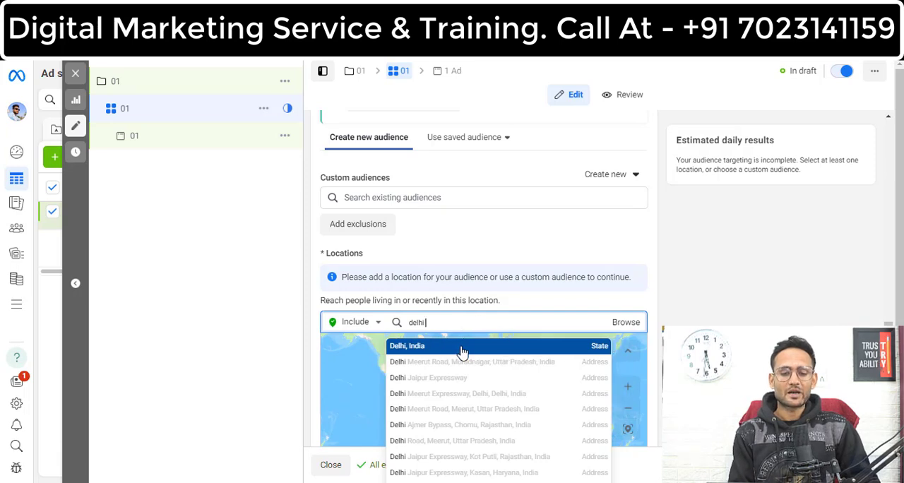
left_click(461, 348)
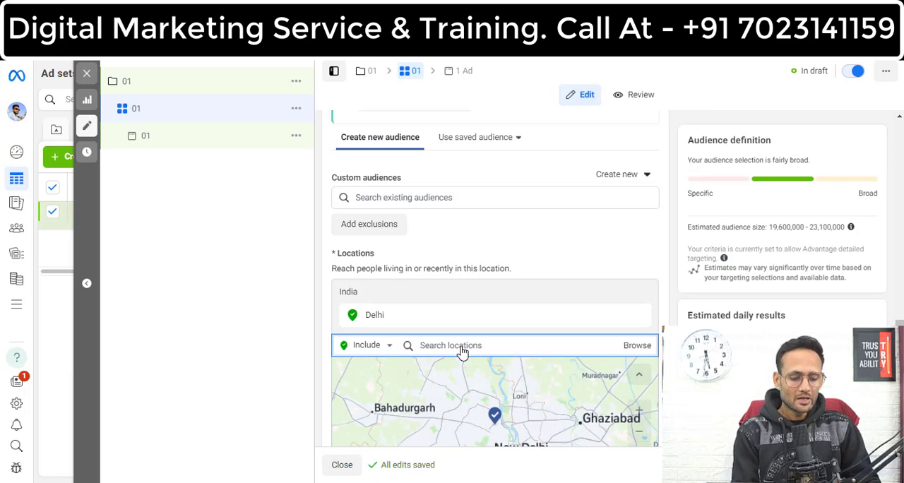
type("jaipur")
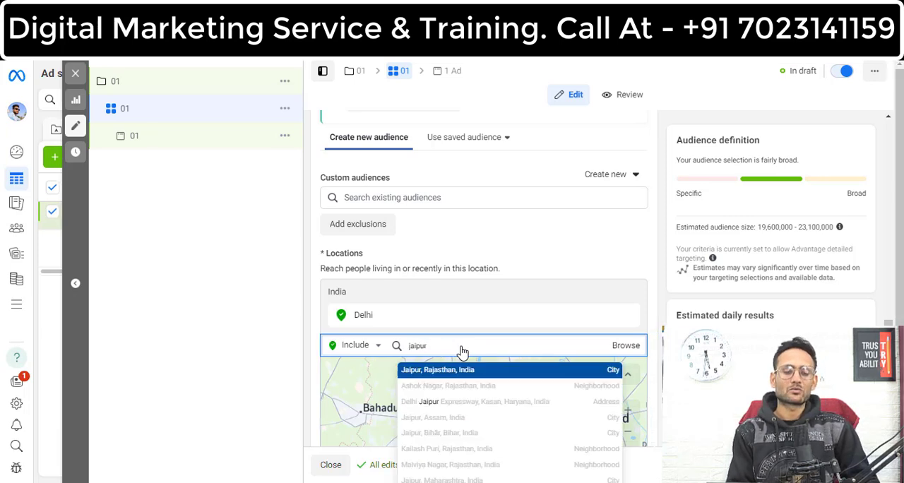
left_click(416, 375)
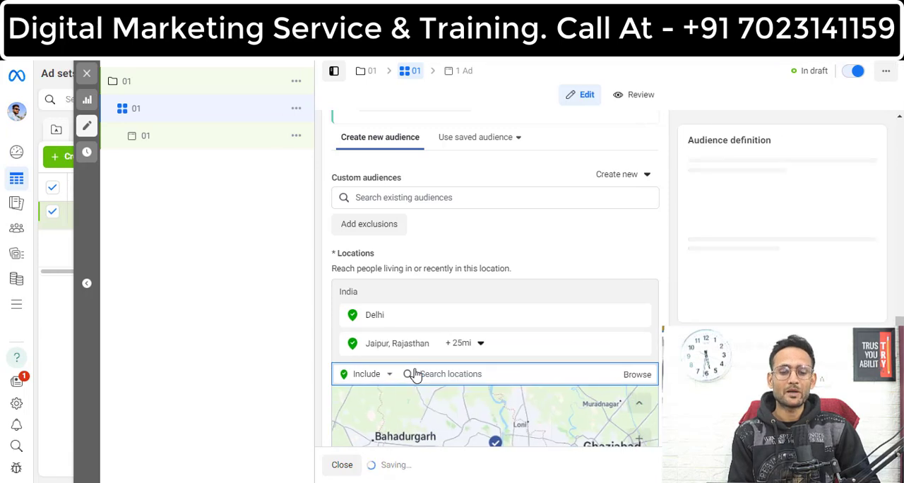
Step: Set the Cities within radius distance around Jaipur to 50 mi
left_click(483, 344)
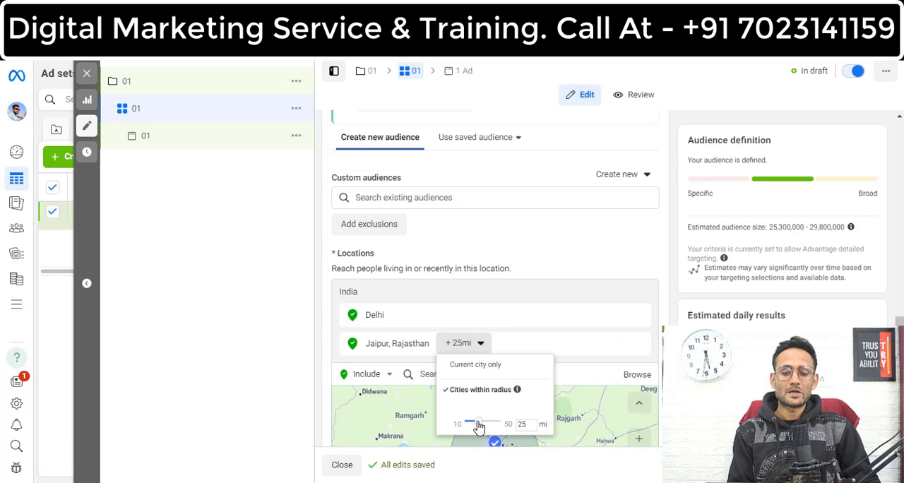
left_click_drag(478, 425, 516, 424)
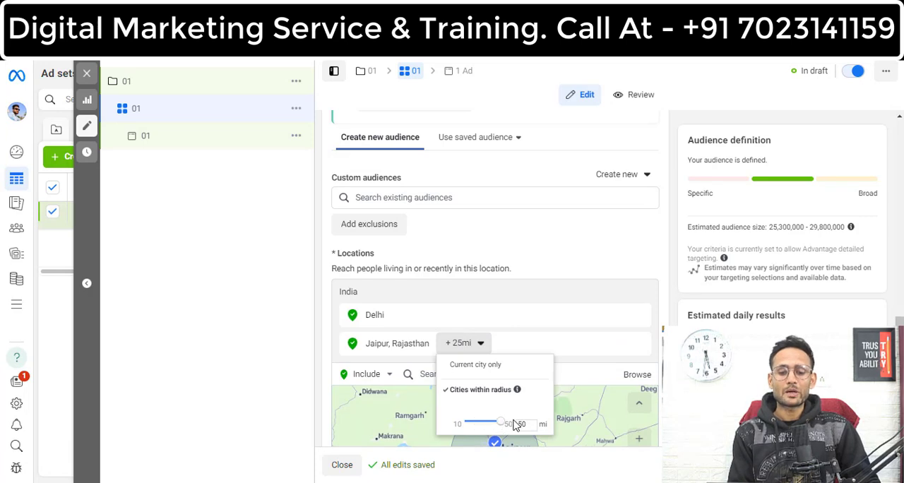
left_click(584, 429)
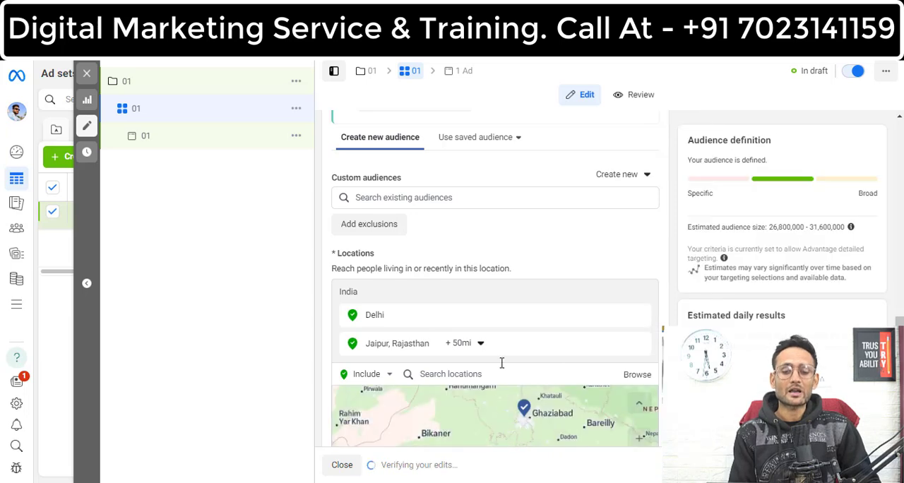
left_click(480, 344)
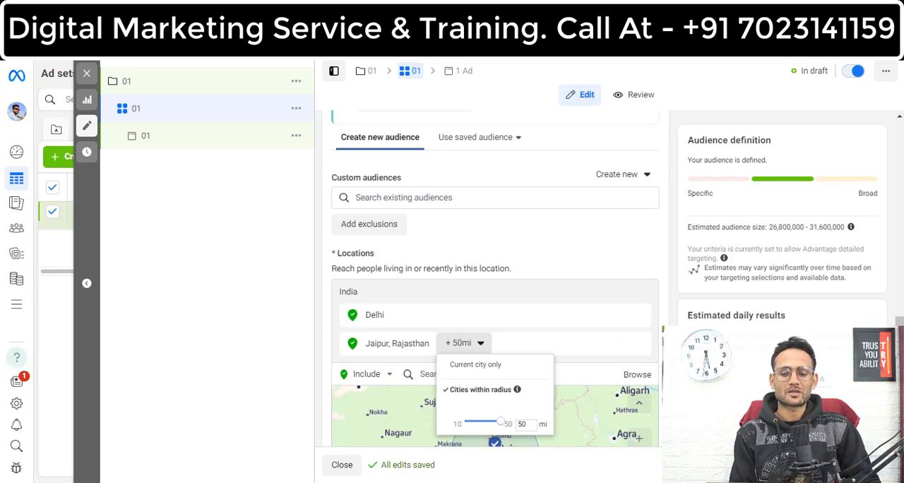
left_click(682, 381)
scroll(495, 279, "down", 3)
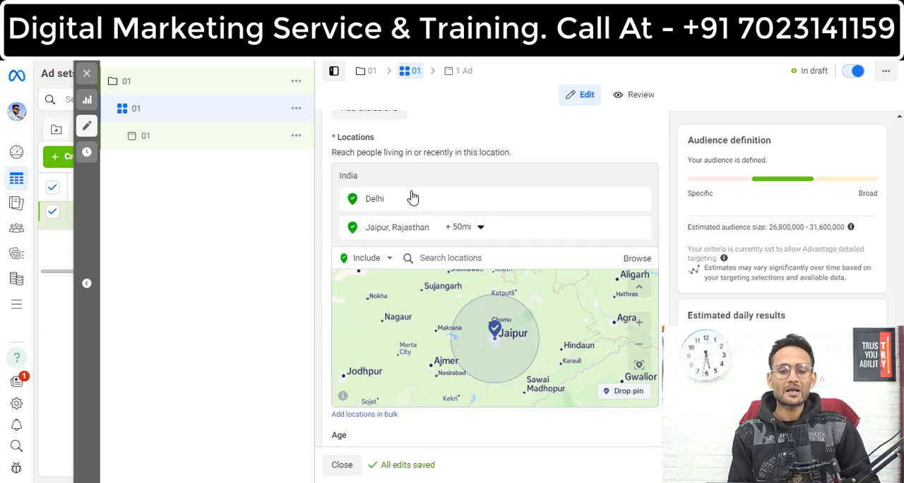
Step: Remove Delhi and Jaipur from the audience locations and include all of India instead
left_click(639, 200)
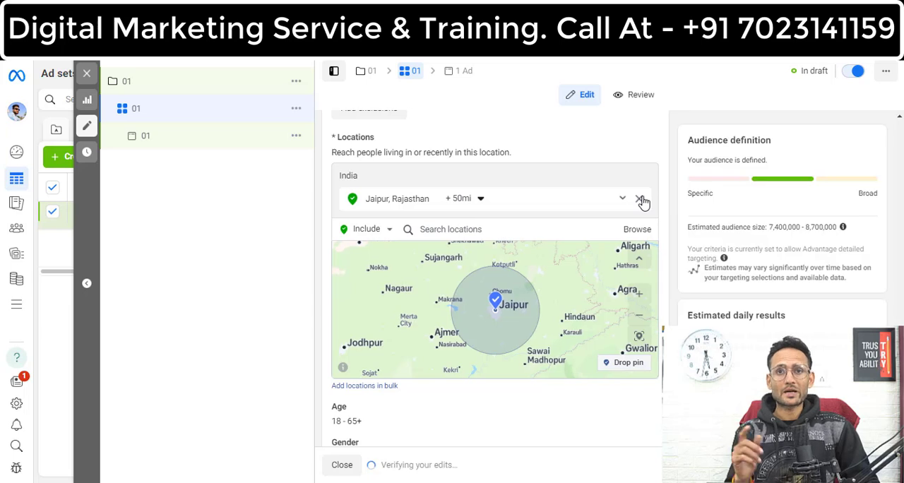
left_click(640, 200)
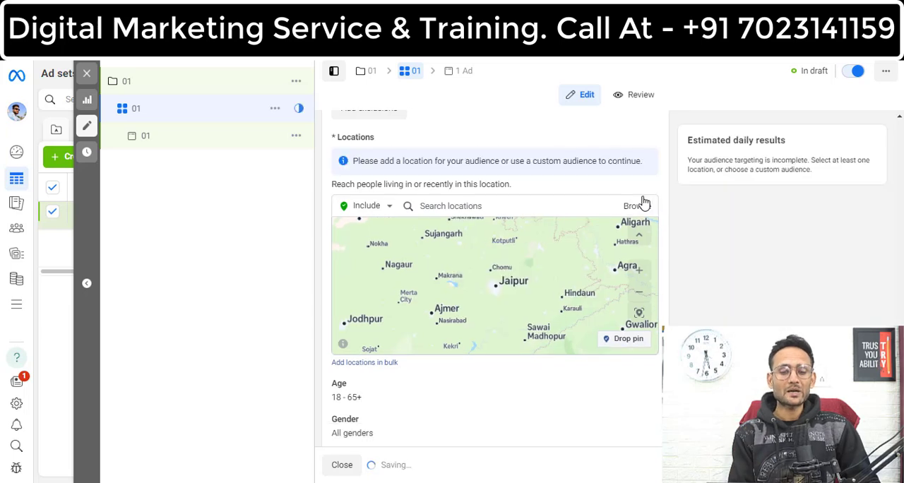
left_click(527, 205)
type("india")
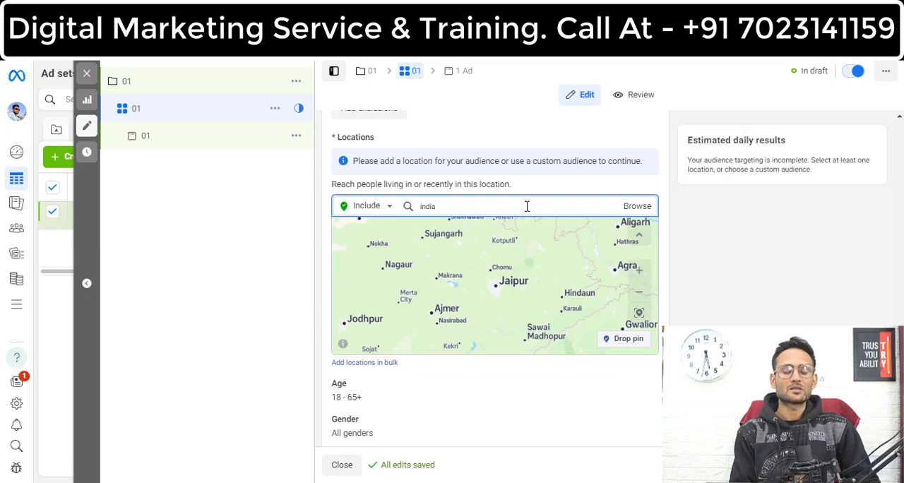
left_click(485, 231)
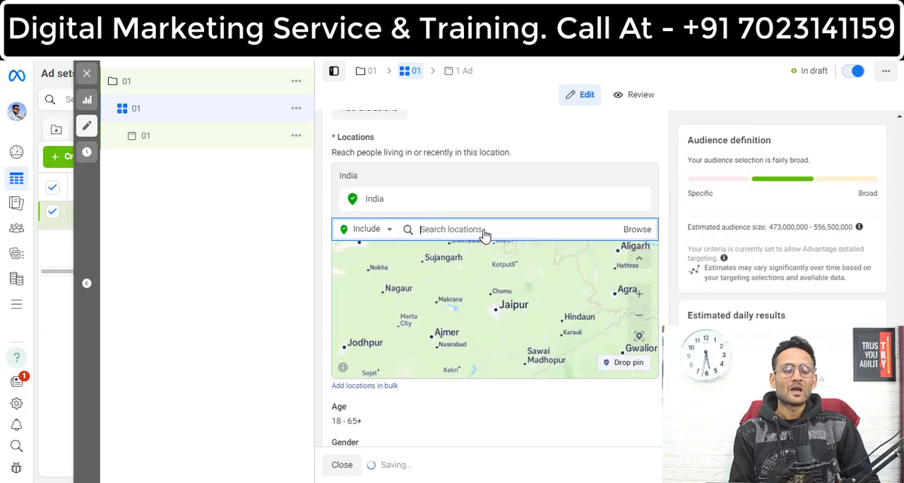
Step: Exclude the state of Delhi, India from the audience's locations
left_click(389, 229)
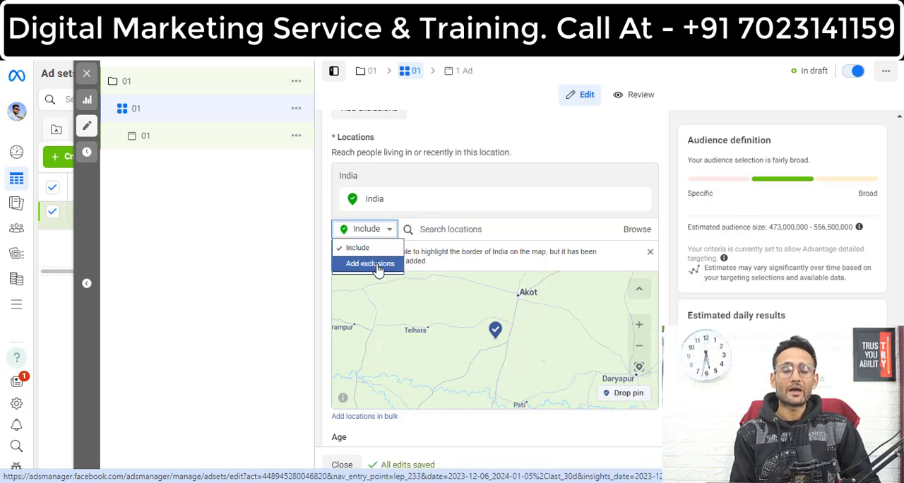
left_click(378, 266)
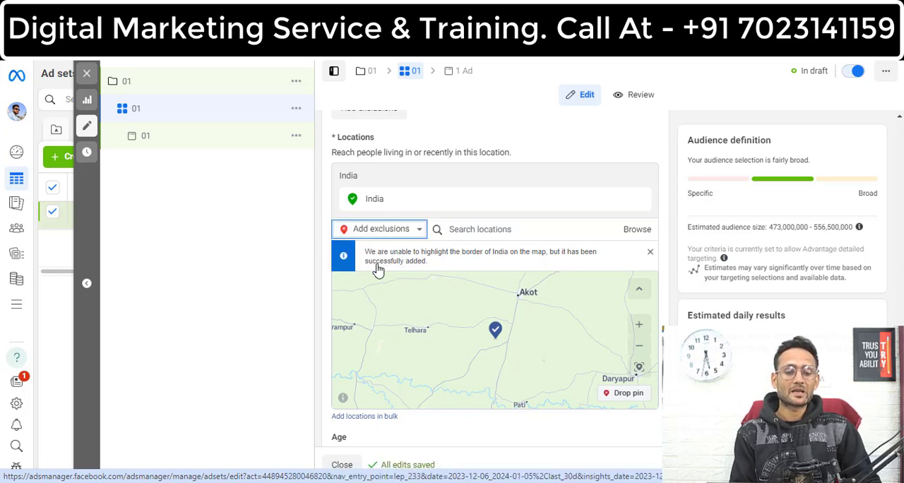
left_click(496, 229)
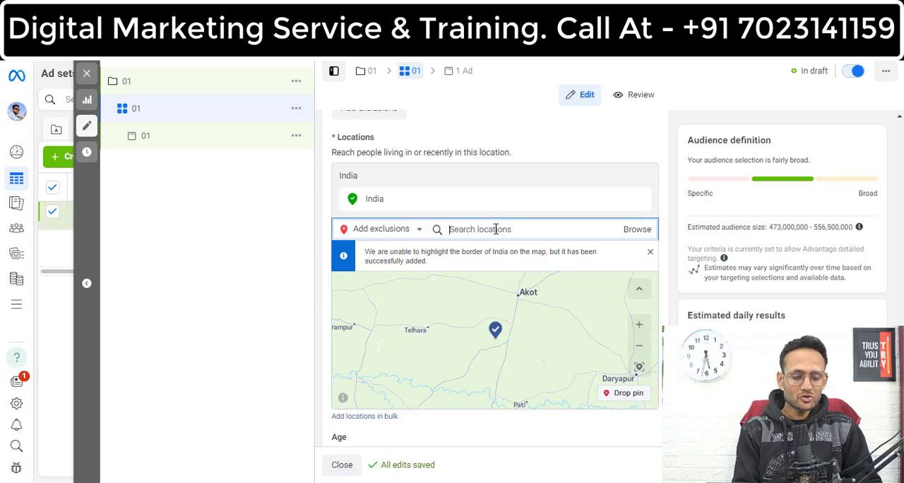
type("delhi")
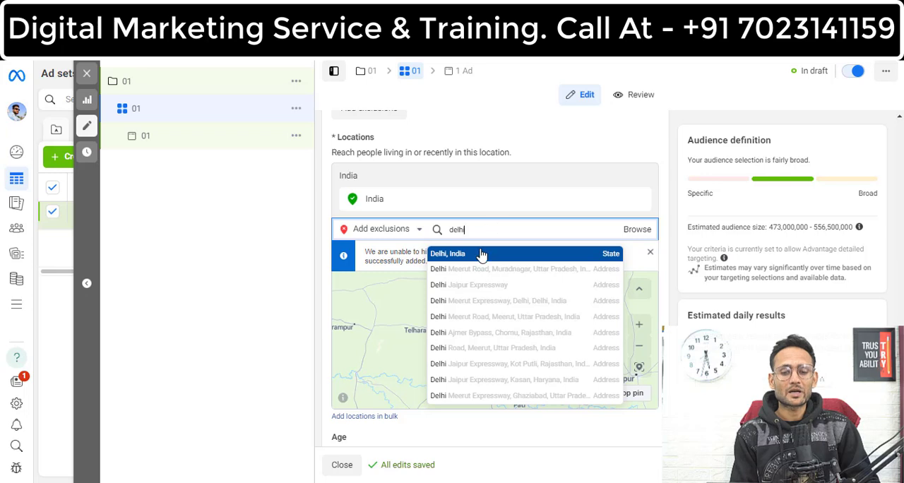
left_click(482, 254)
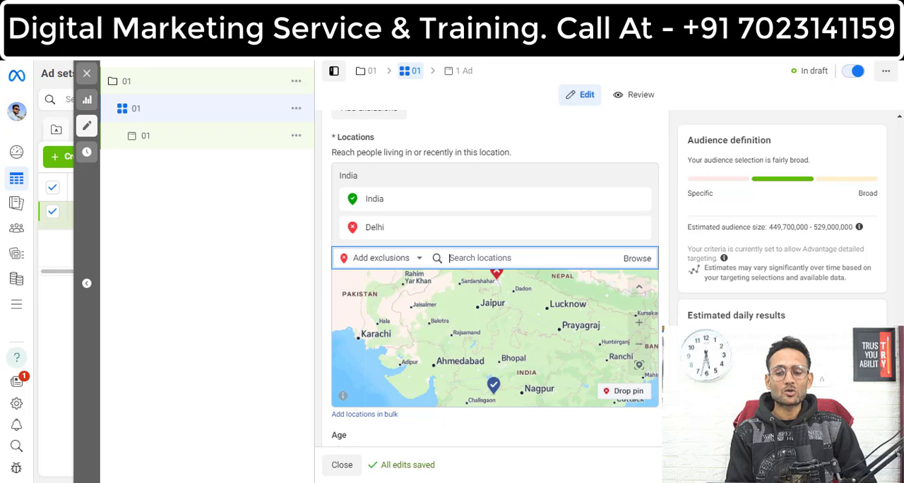
Step: Set the audience's age range to 20–60
scroll(506, 188, "down", 4)
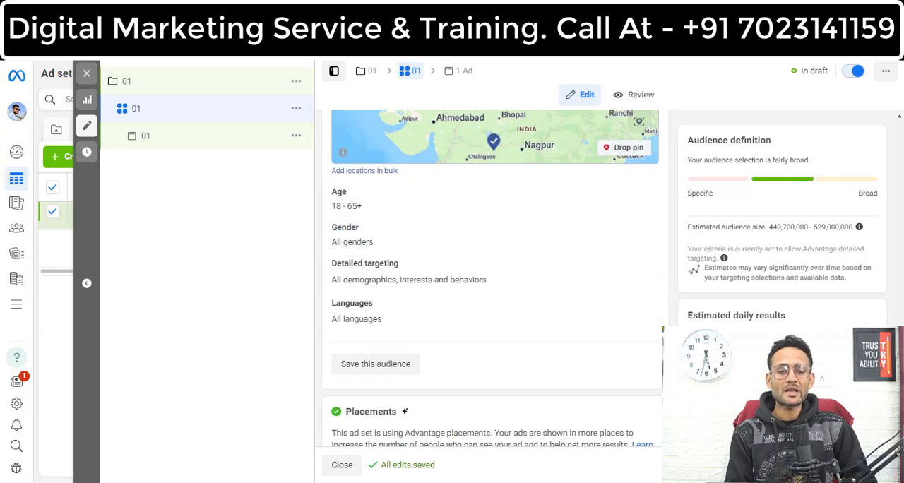
mouse_move(412, 214)
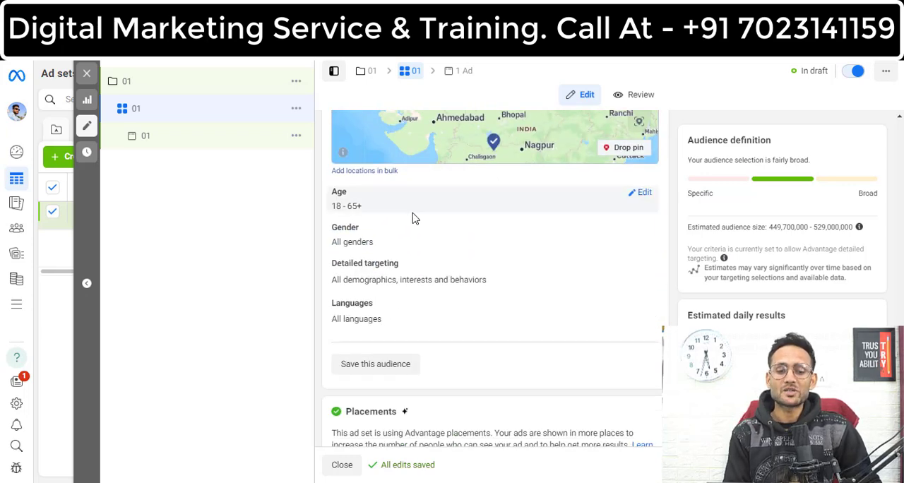
left_click(644, 194)
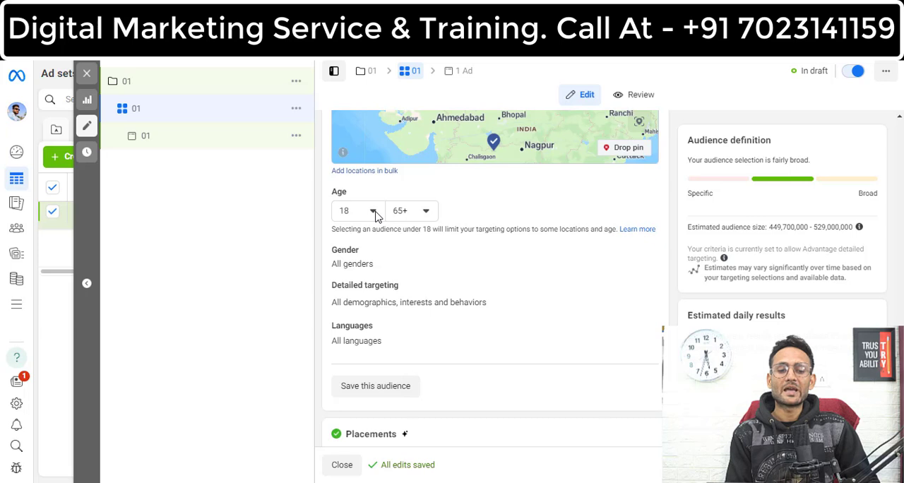
left_click(377, 216)
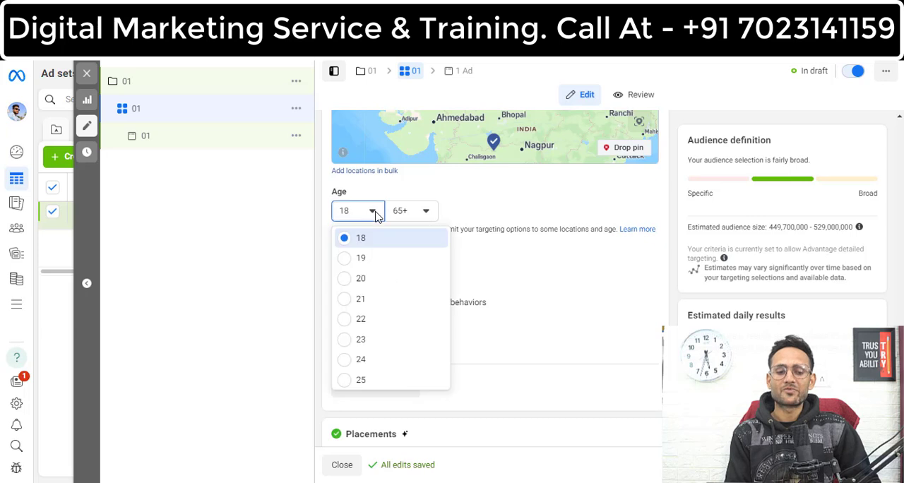
left_click(362, 280)
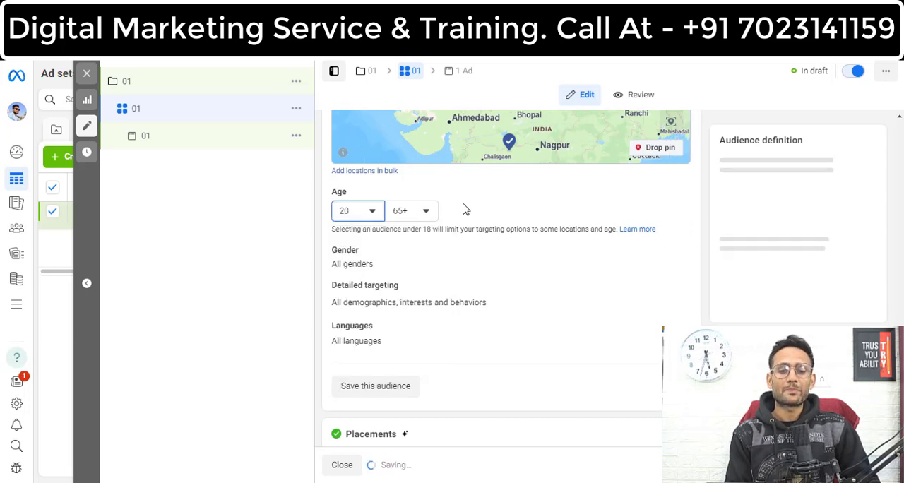
left_click(428, 213)
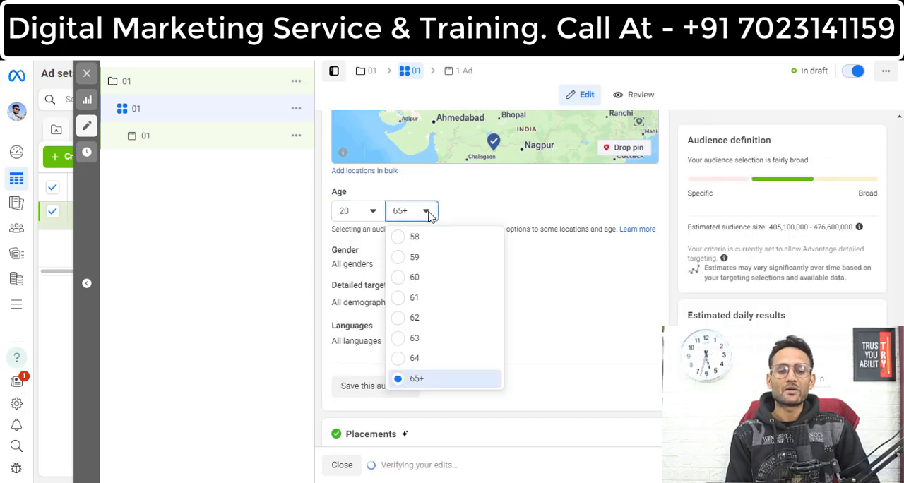
left_click(417, 278)
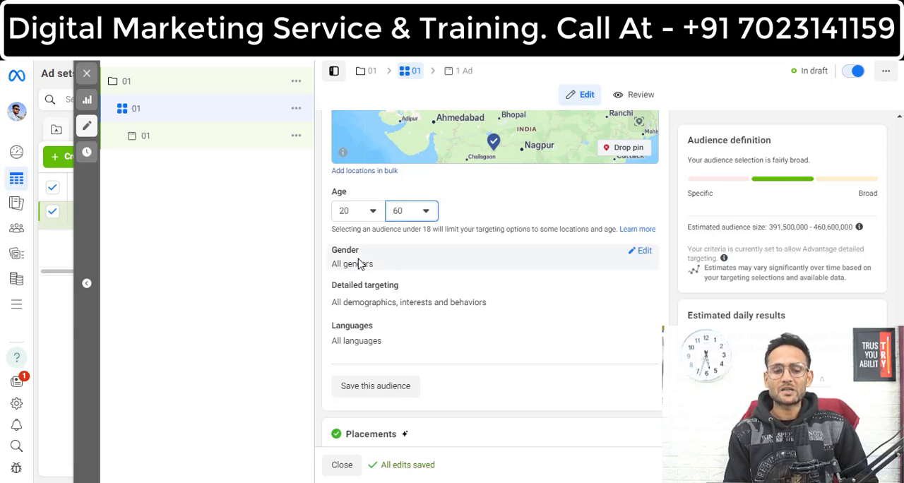
Step: Try restricting the audience's gender to Men, and switch it back to All
left_click(645, 252)
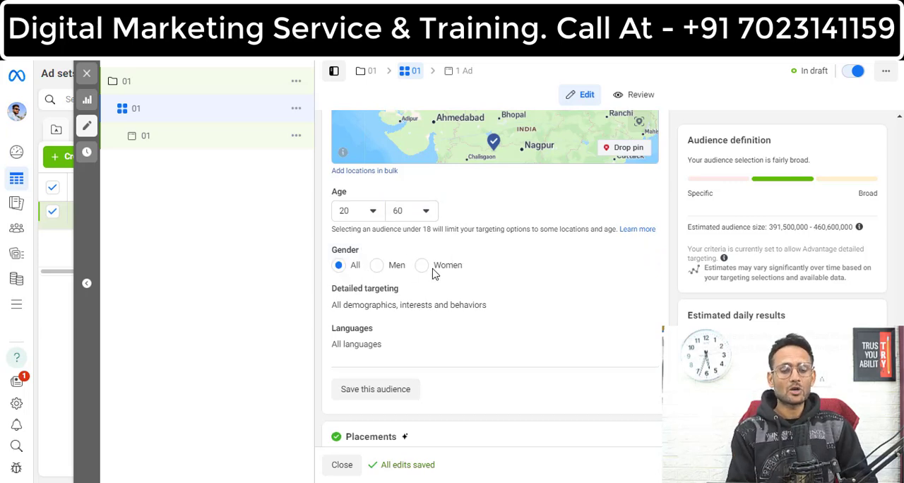
left_click(375, 269)
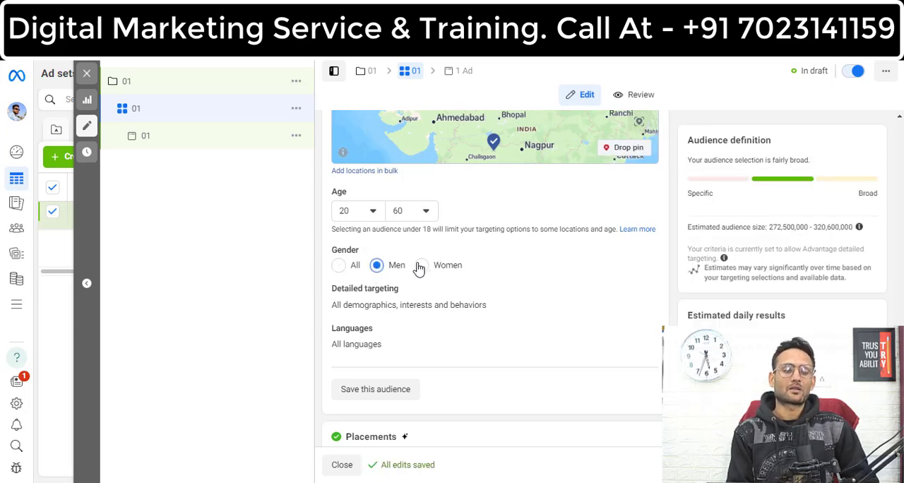
left_click(339, 266)
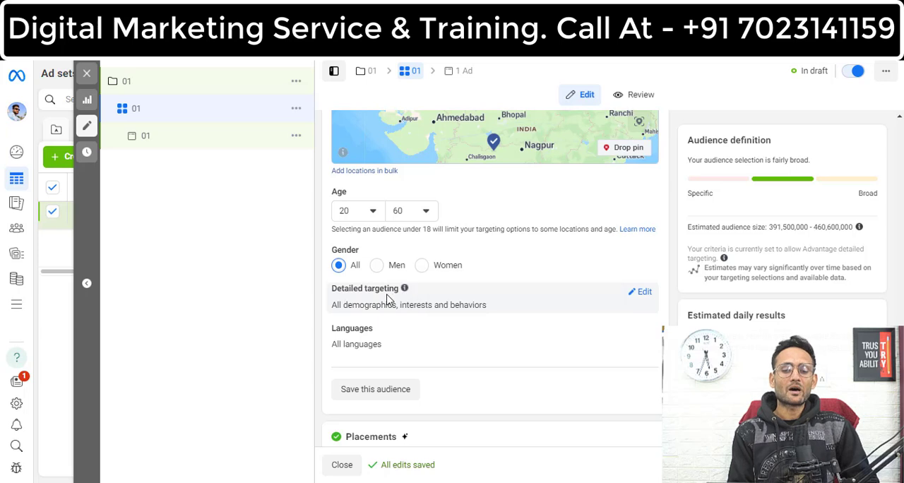
Step: Add the interest Stock market (investing) to the audience's detailed targeting
left_click(647, 294)
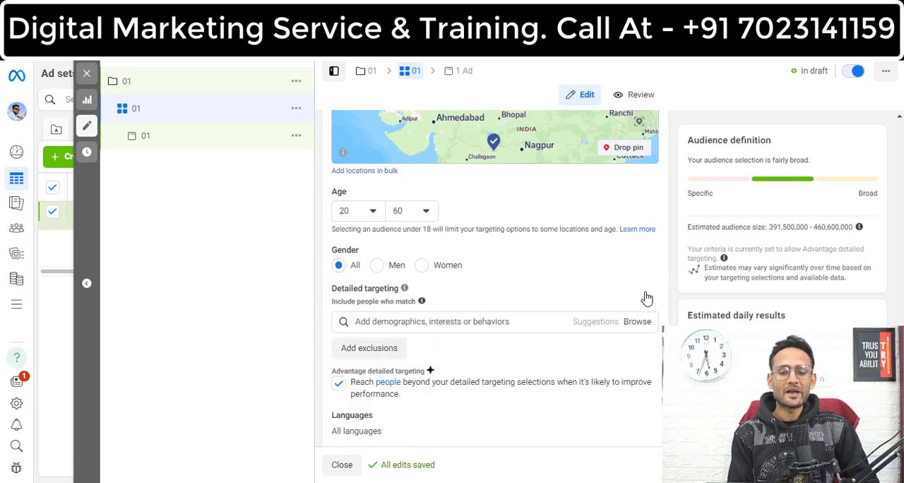
left_click(504, 321)
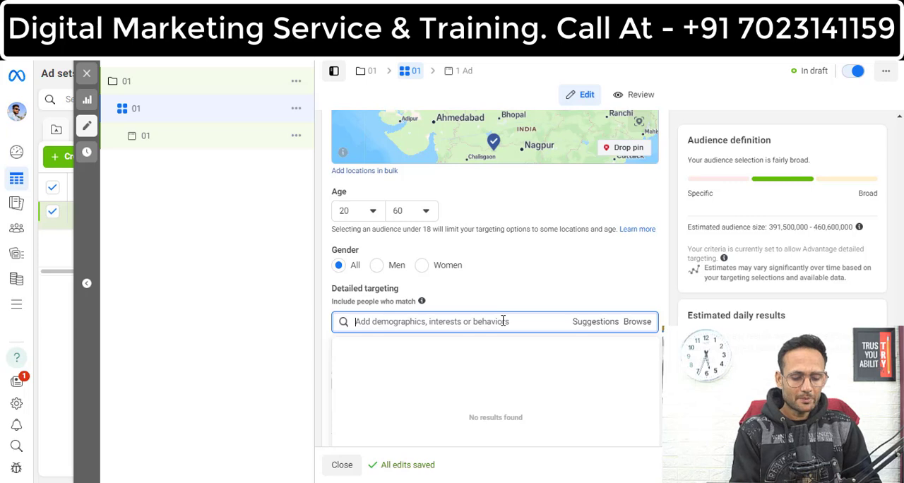
type("stoc")
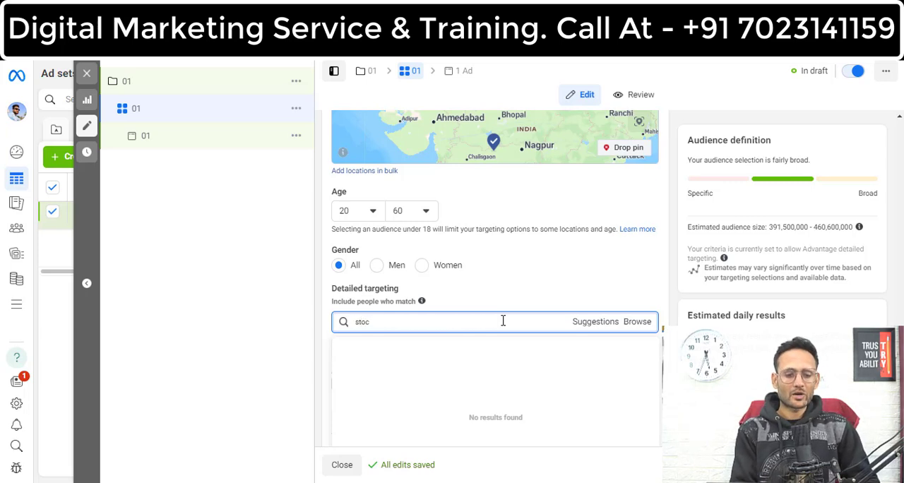
type("k")
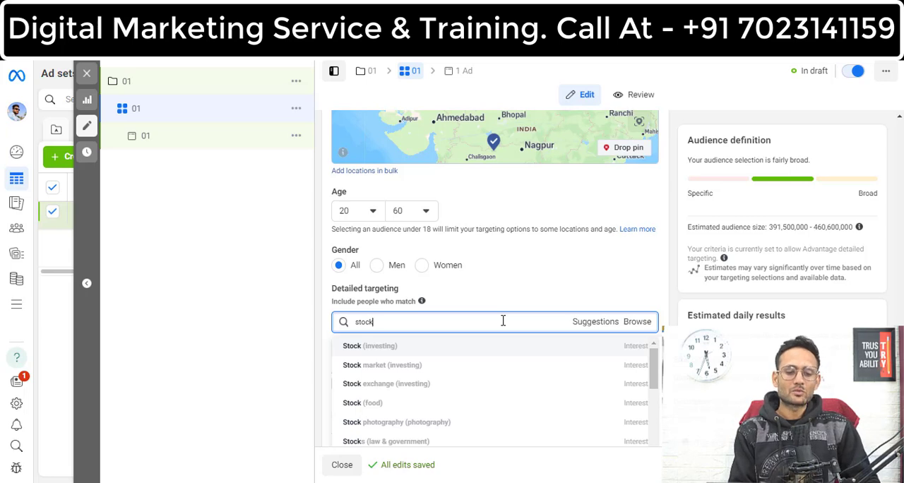
left_click(408, 366)
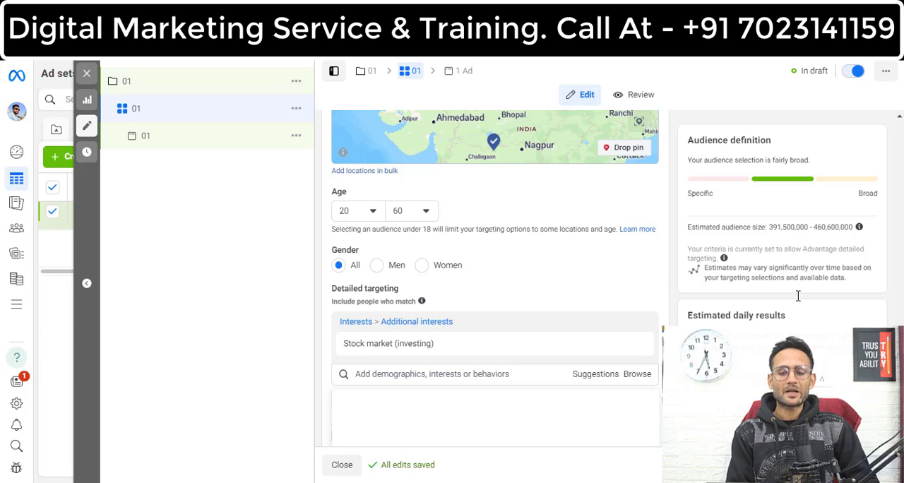
Step: Show the extra placement options and switch the ad set to manual placements
scroll(494, 283, "down", 3)
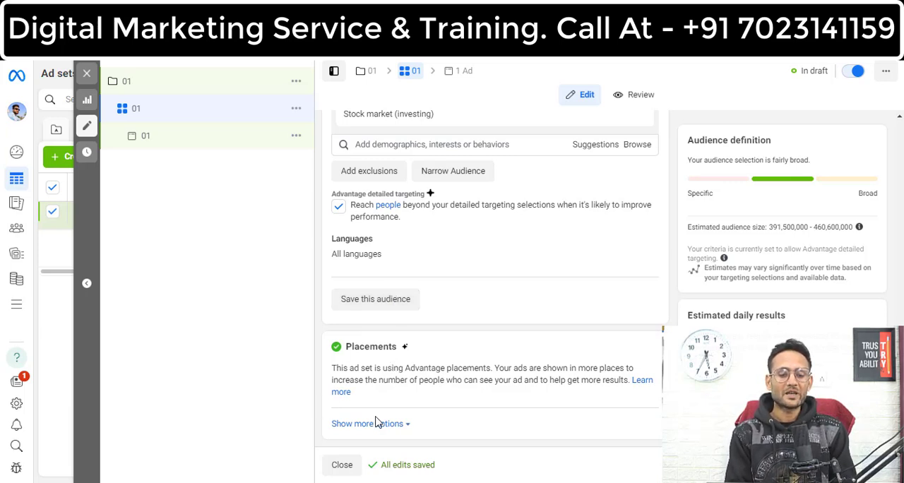
left_click(408, 427)
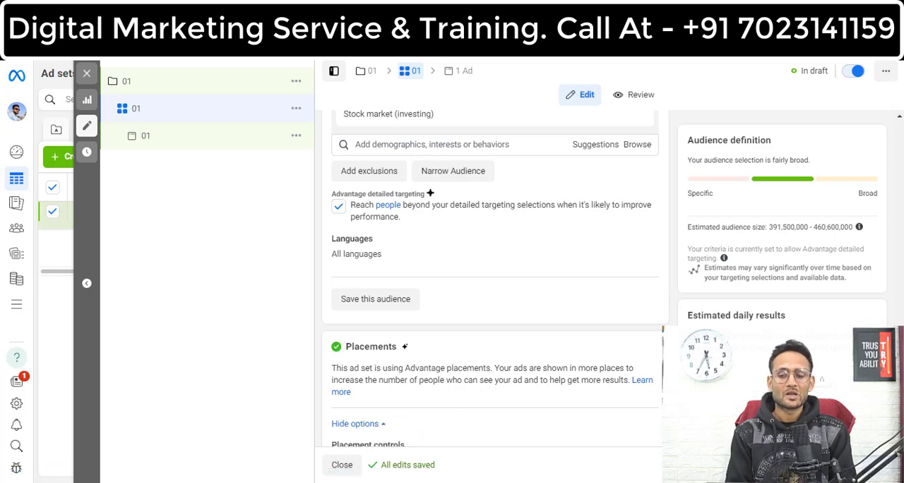
scroll(494, 282, "down", 1)
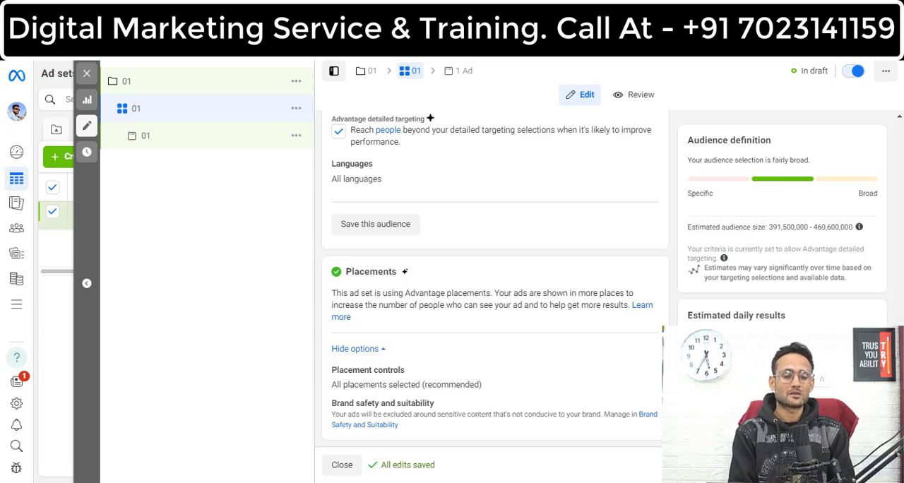
left_click(543, 384)
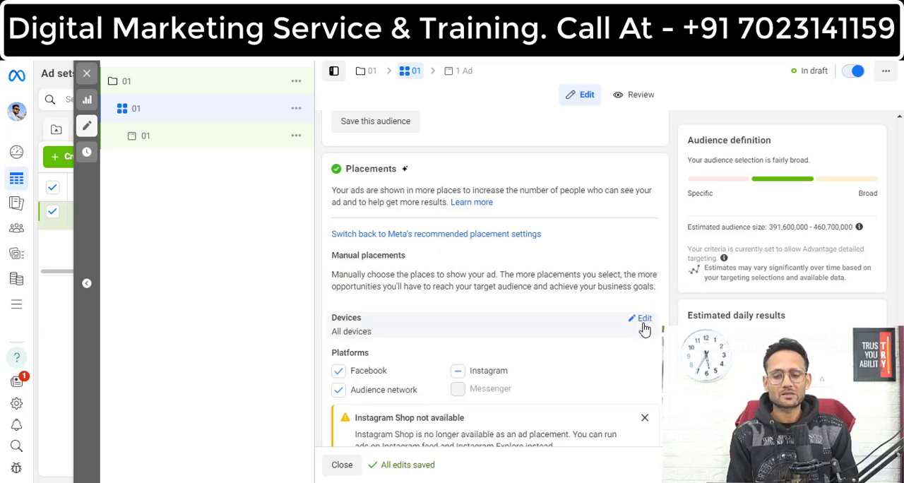
Step: Try limiting the placement devices to Mobile, and include Desktop again
left_click(643, 322)
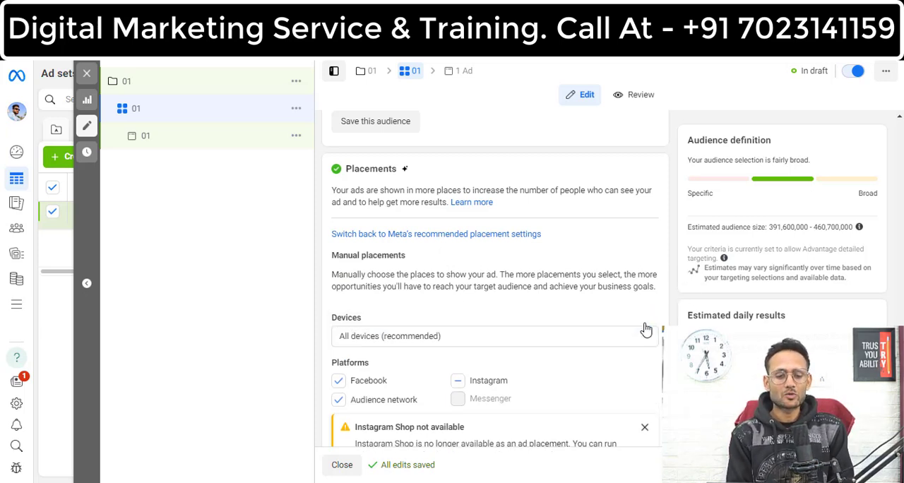
left_click(550, 337)
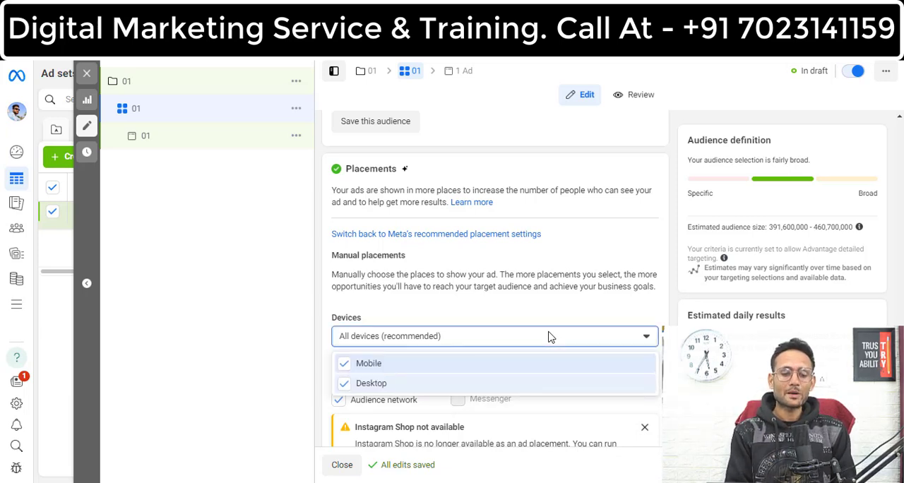
left_click(344, 384)
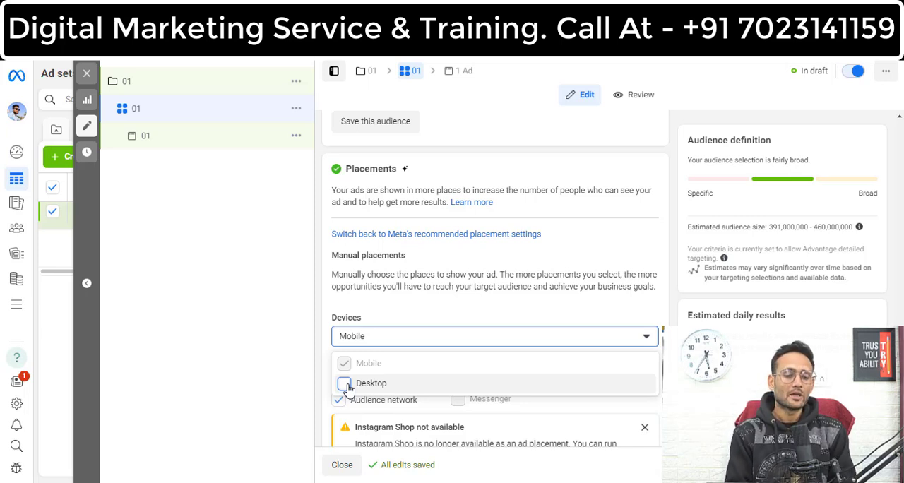
left_click(345, 384)
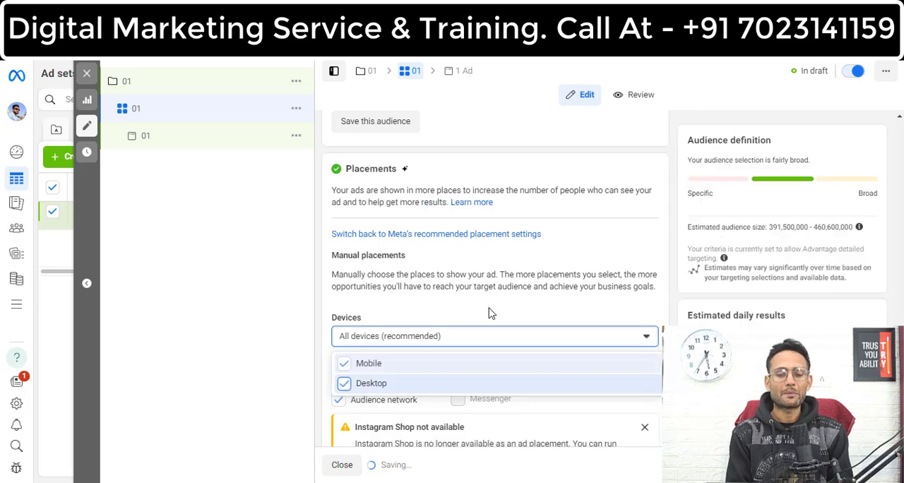
left_click(512, 312)
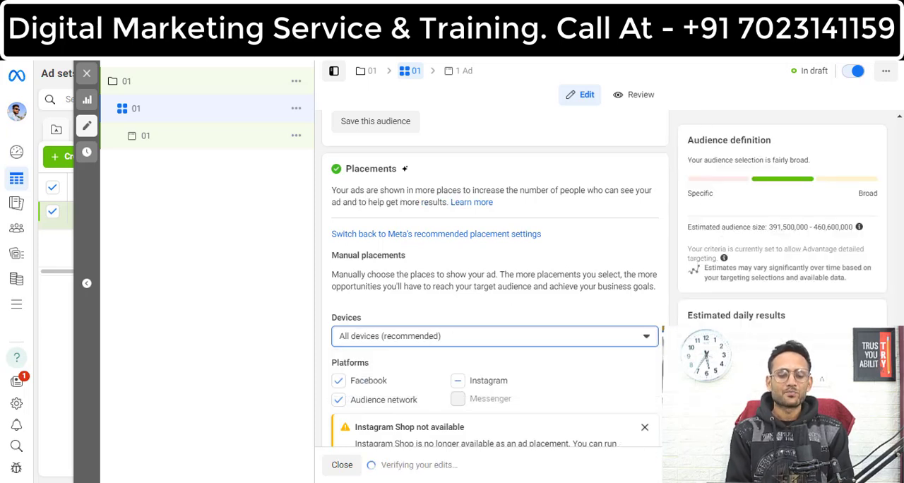
Step: Dismiss the Instagram Shop notice, fully select the Instagram platform and deselect Audience network
scroll(559, 170, "down", 3)
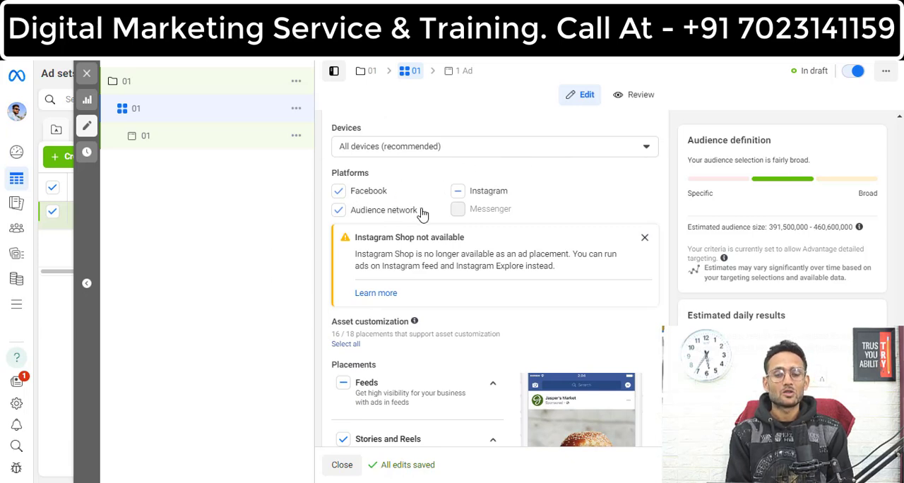
left_click(645, 237)
left_click(458, 191)
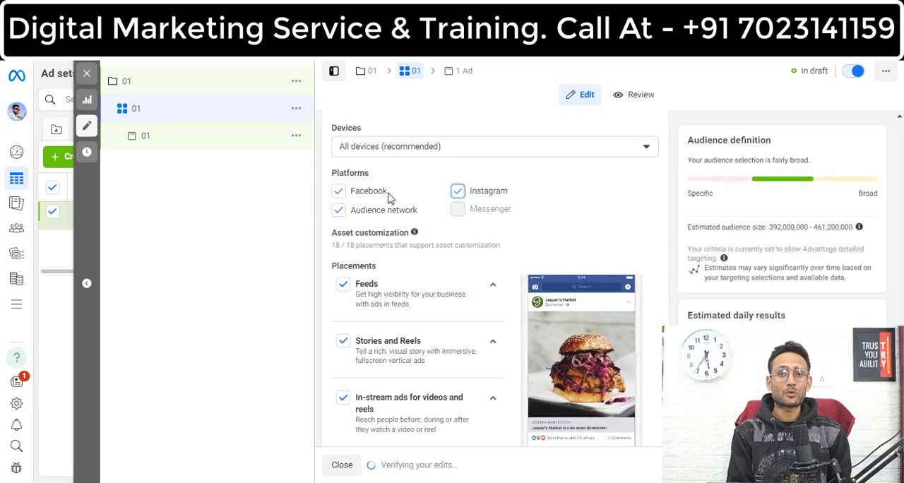
left_click(338, 211)
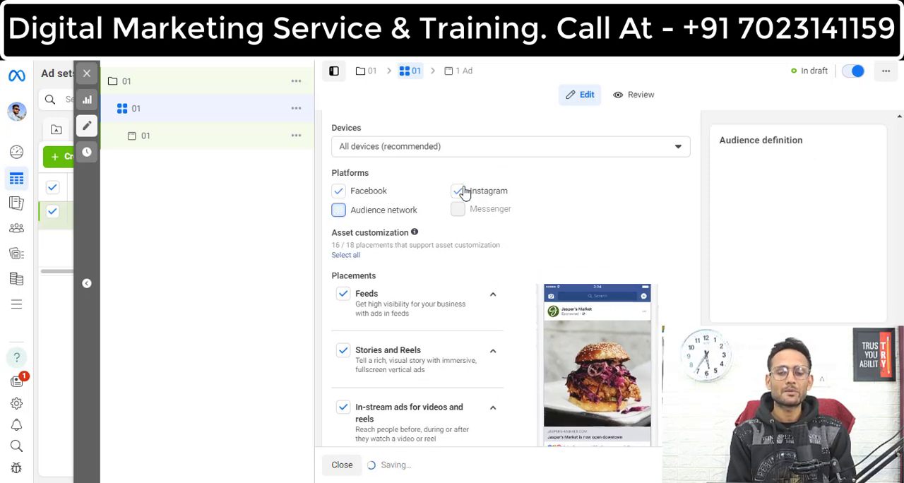
Step: Try removing Instagram from the ad platforms, and select it again alongside Facebook
left_click(457, 193)
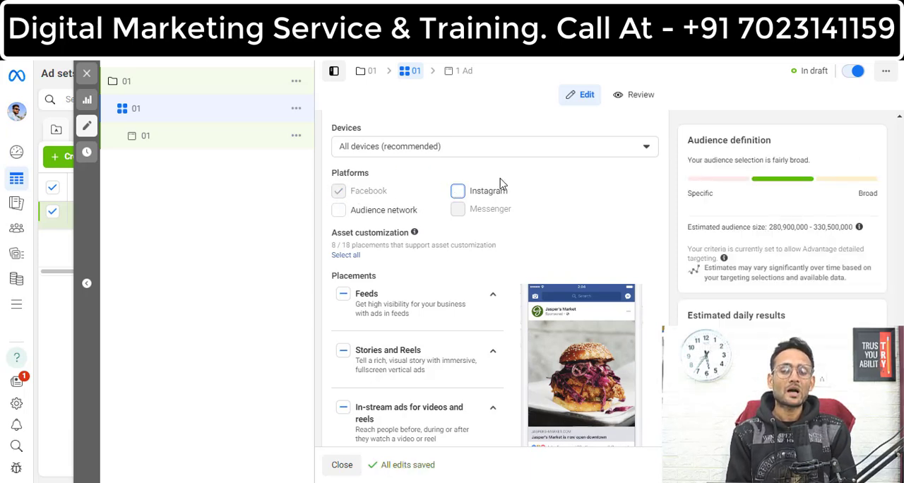
left_click(457, 191)
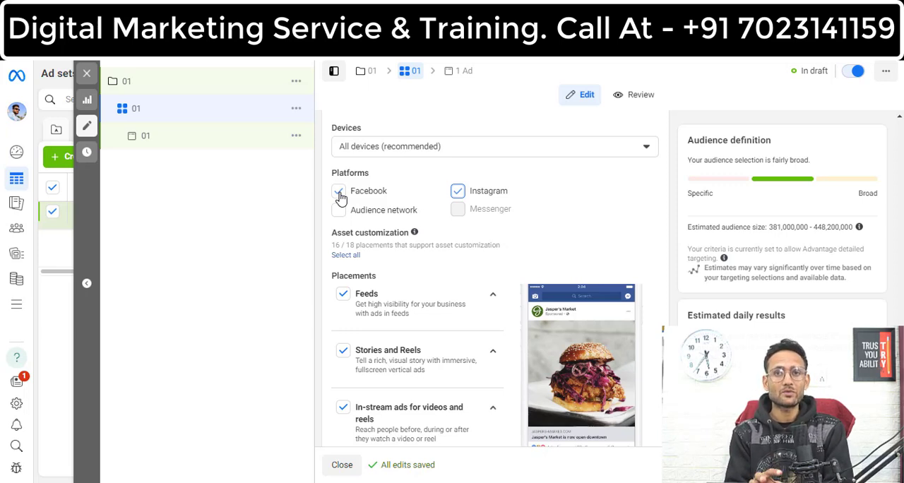
left_click(339, 192)
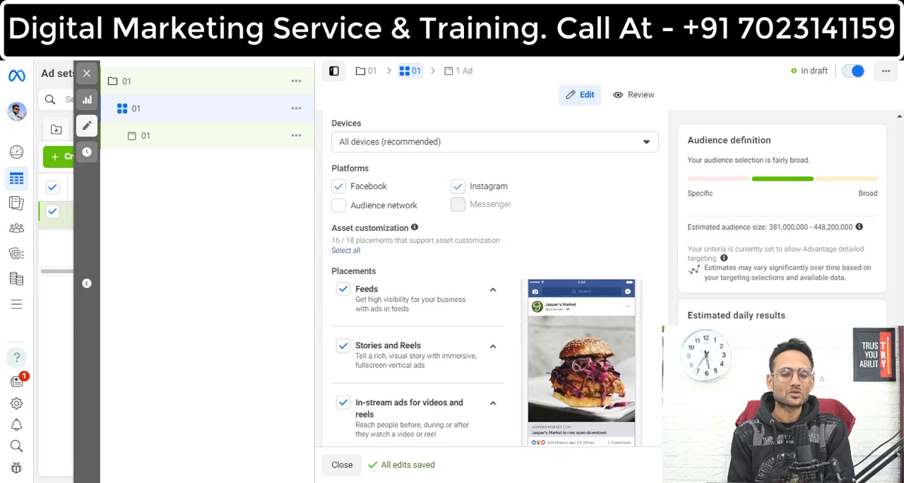
Step: Examine the placement categories and expand Feeds to review its individual Facebook and Instagram placements
scroll(417, 282, "down", 3)
scroll(417, 283, "up", 2)
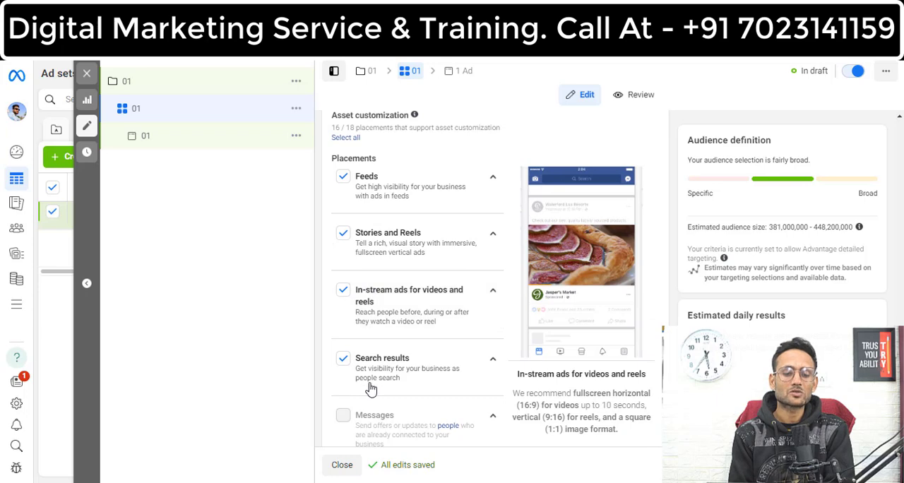
mouse_move(371, 389)
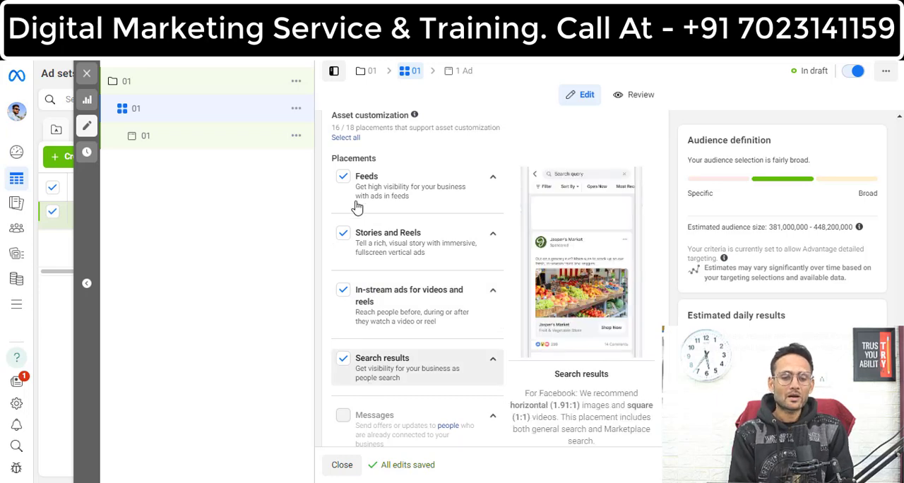
mouse_move(498, 199)
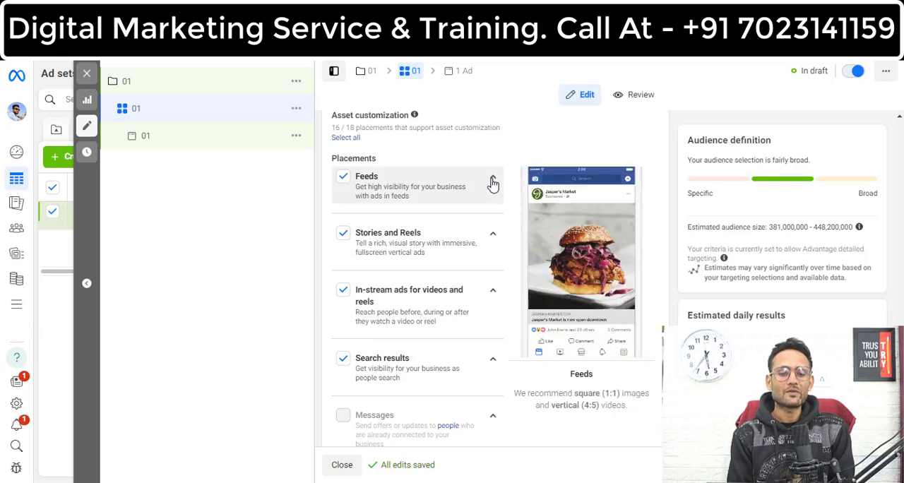
left_click(492, 178)
mouse_move(374, 254)
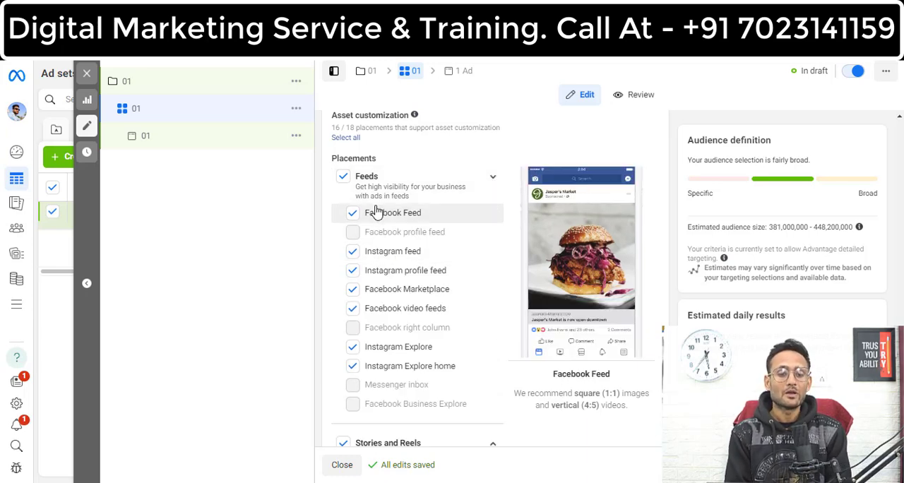
mouse_move(401, 281)
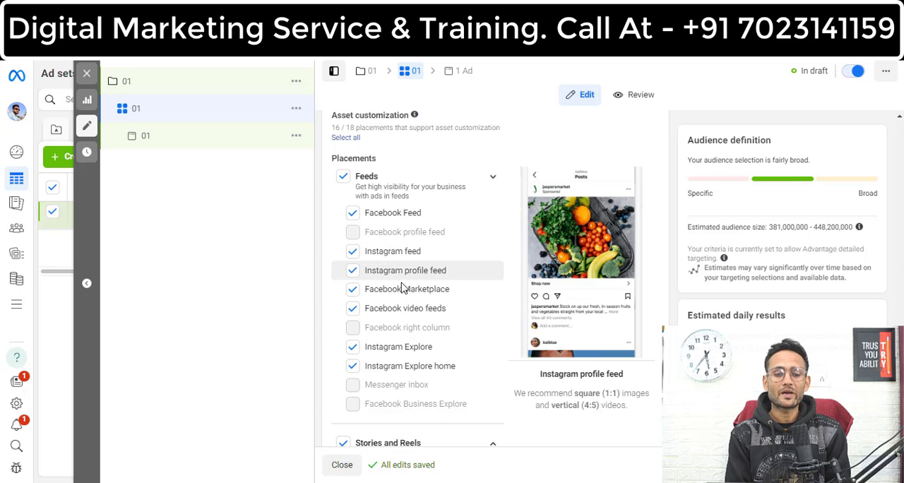
Step: Review the remaining placement categories, including Messages and Apps and sites, and continue to the ad-level settings
mouse_move(377, 316)
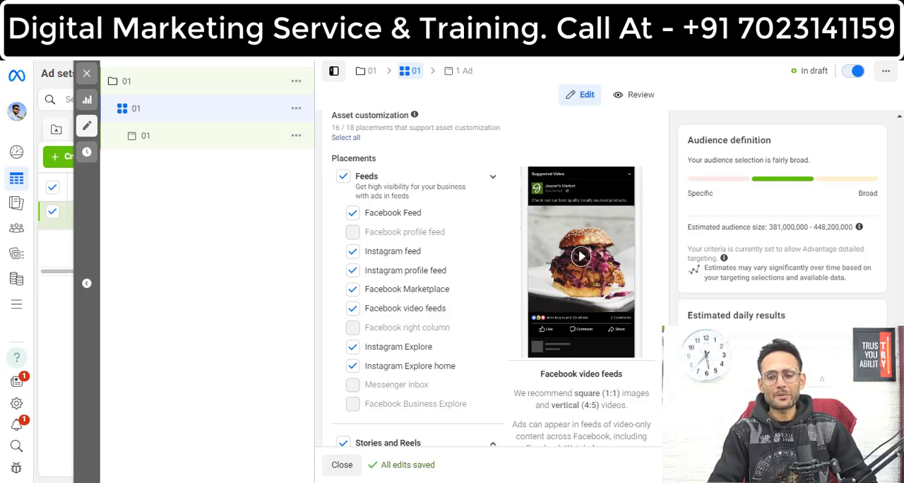
scroll(424, 310, "down", 1)
scroll(479, 216, "down", 5)
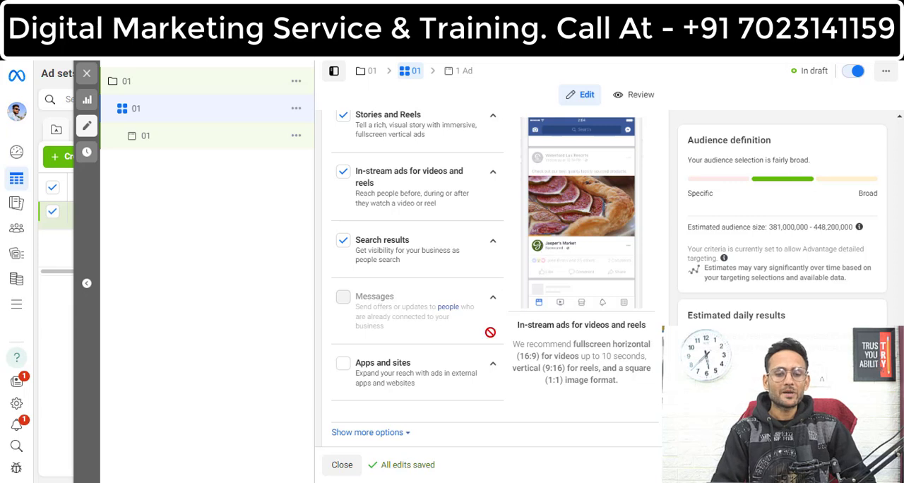
mouse_move(428, 324)
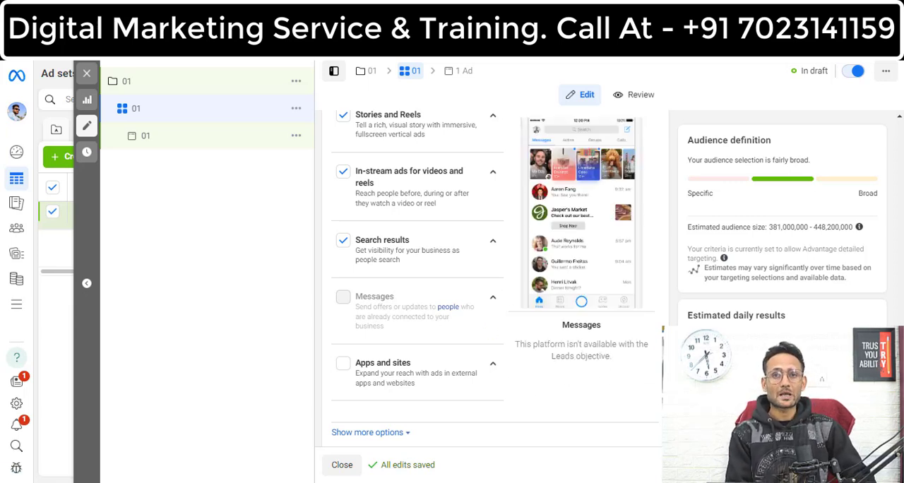
left_click(874, 465)
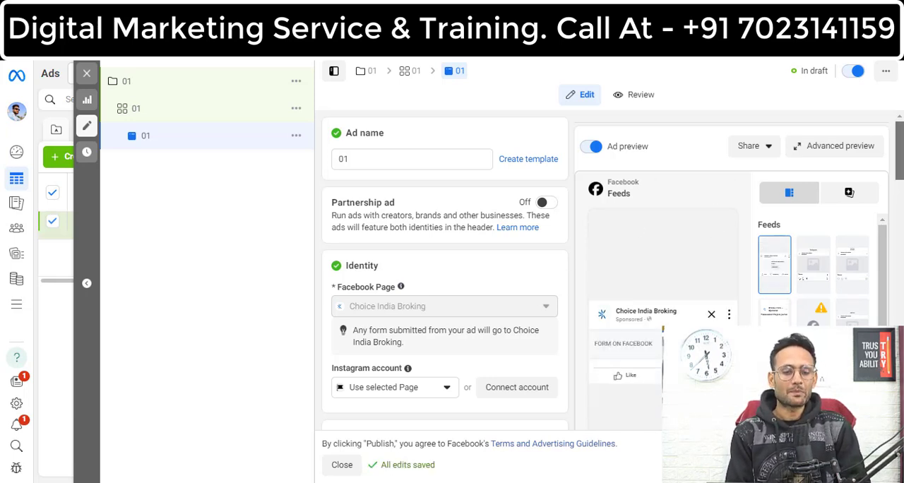
Step: Add the account image design 76.jpg as the ad's media, keeping the original crops and the default Advantage+ creative optimizations
scroll(445, 283, "down", 2)
scroll(445, 283, "down", 2)
scroll(446, 268, "up", 5)
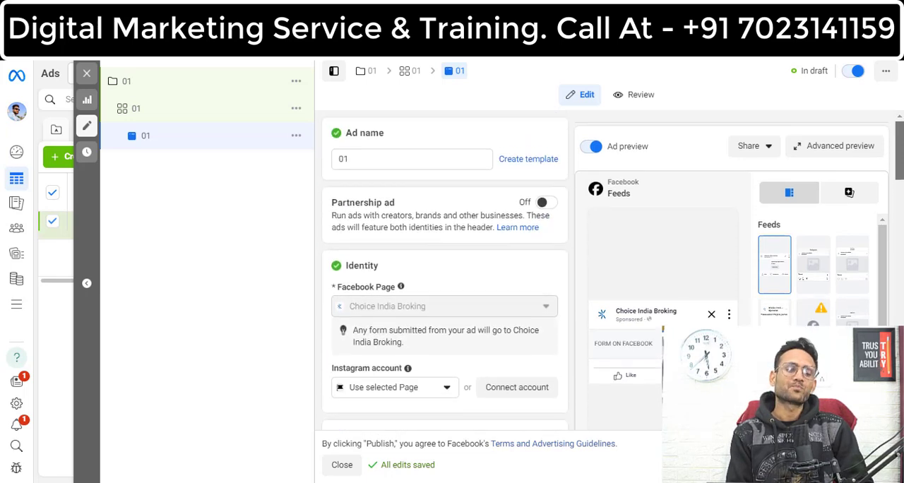
scroll(457, 209, "down", 3)
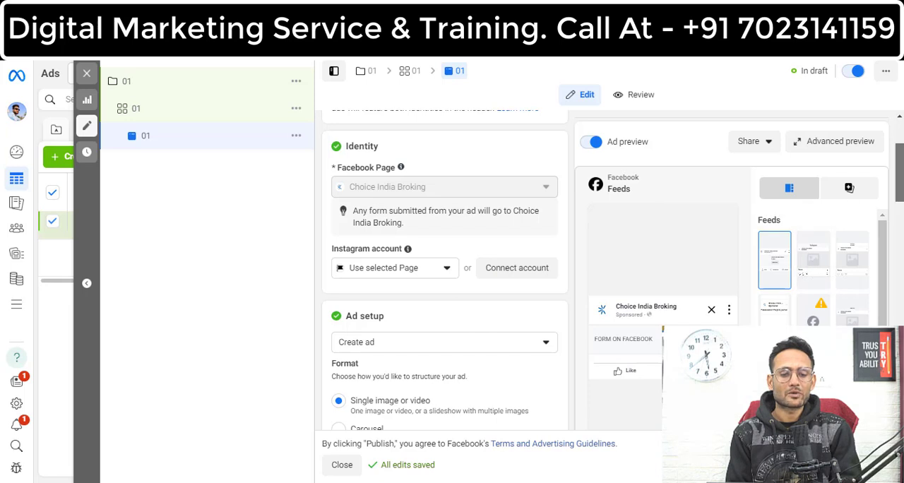
scroll(478, 199, "down", 3)
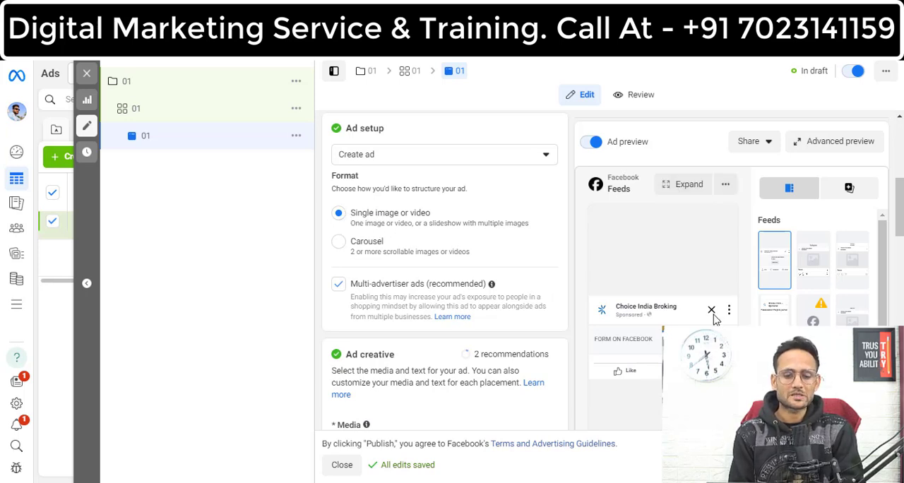
left_click_drag(897, 207, 902, 236)
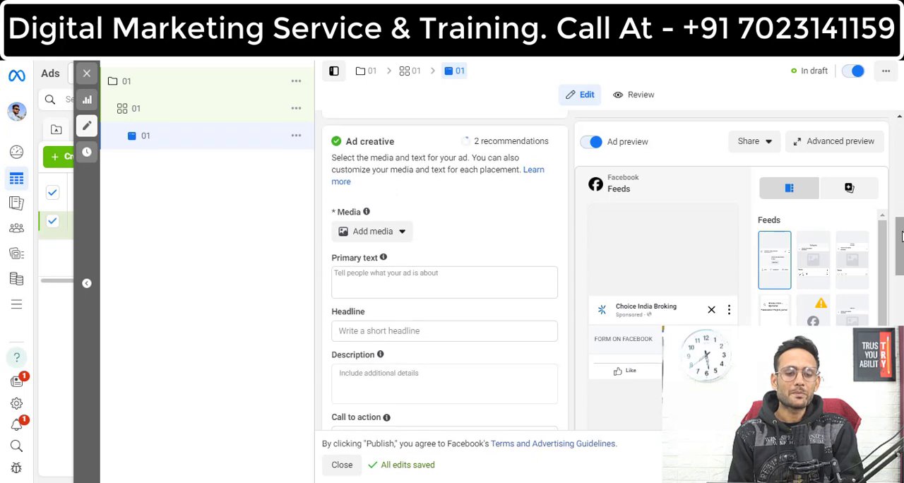
left_click(402, 233)
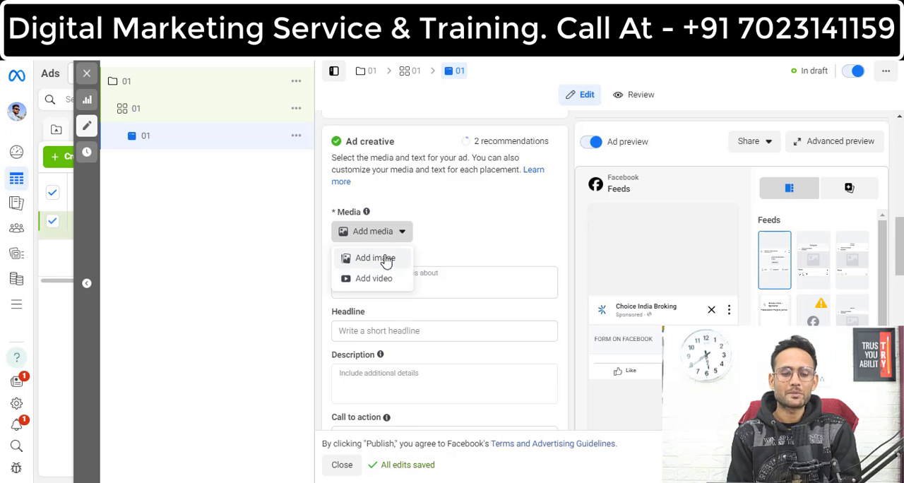
left_click(387, 262)
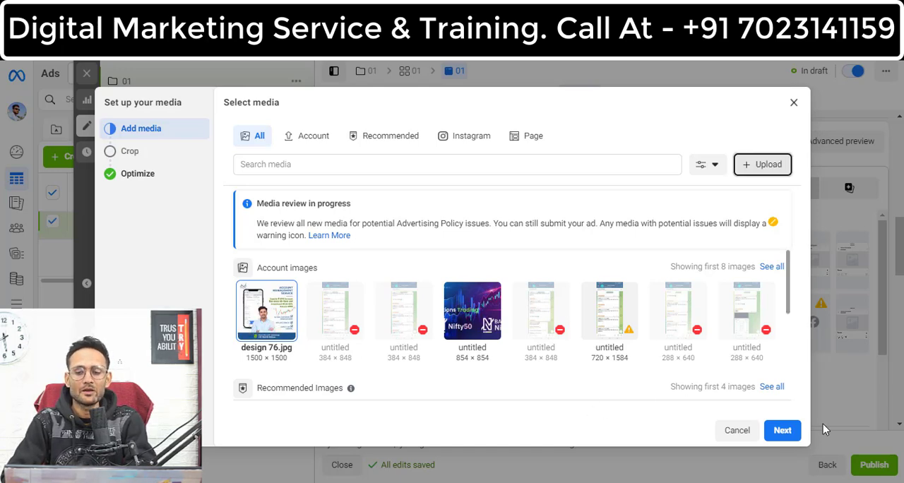
left_click(784, 433)
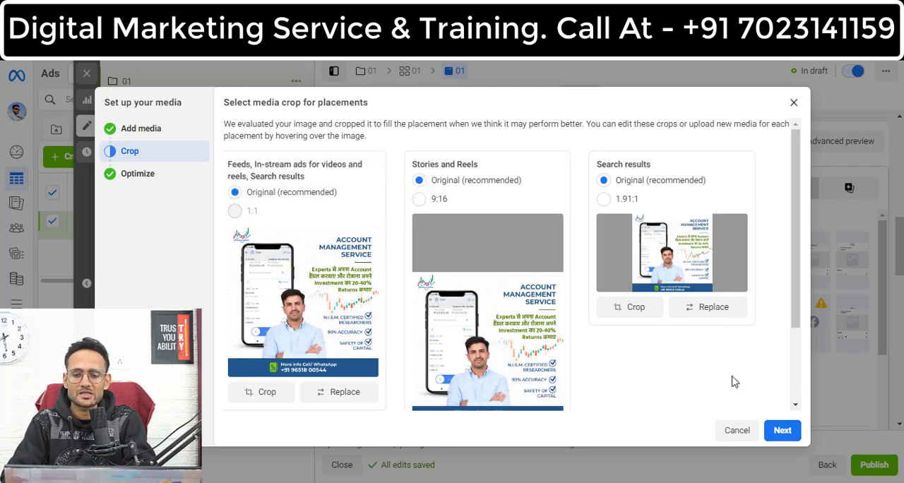
left_click(782, 433)
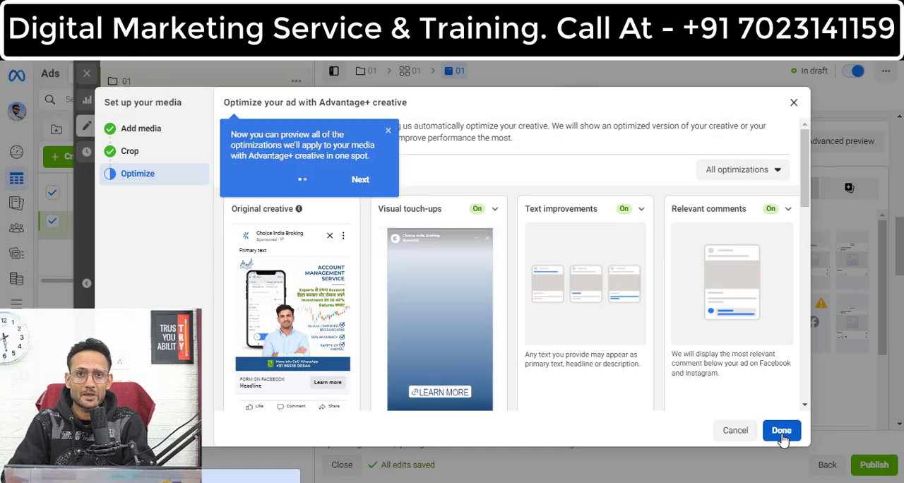
left_click(781, 431)
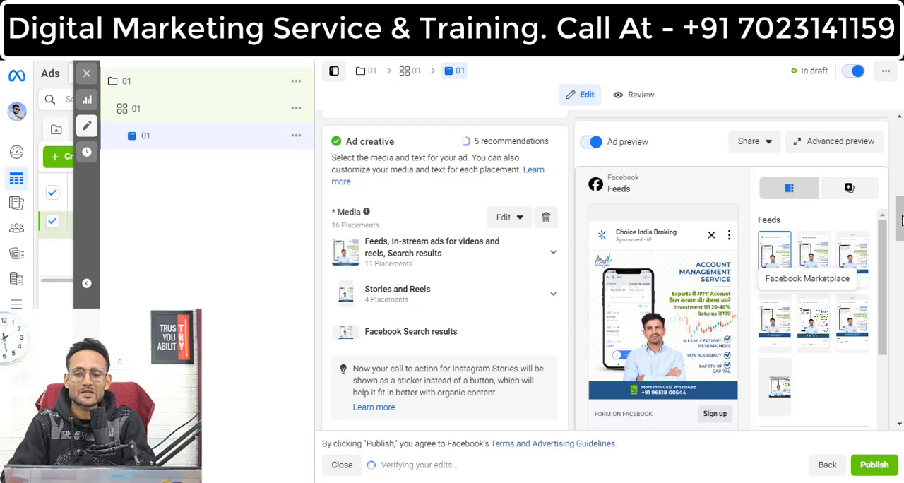
Step: Try "Join" and "Buy Our" as beginnings of the ad's primary text, and clear the text again
left_click_drag(903, 232, 902, 307)
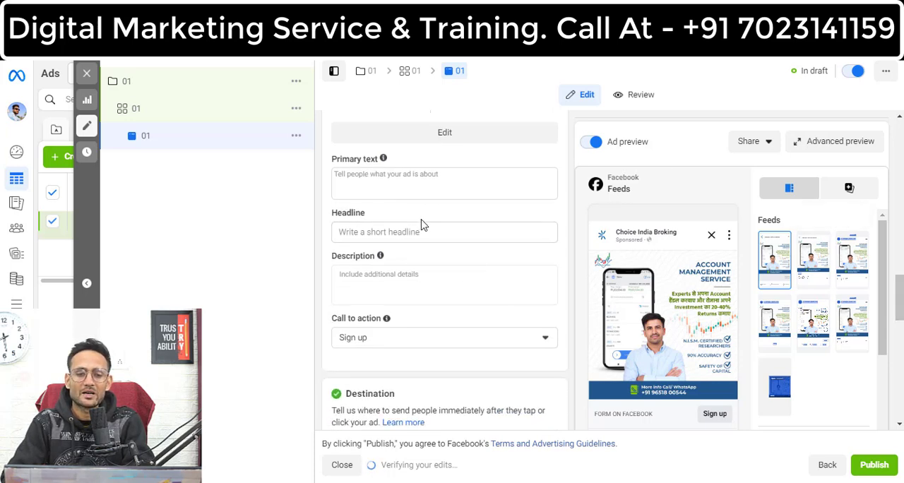
left_click(346, 183)
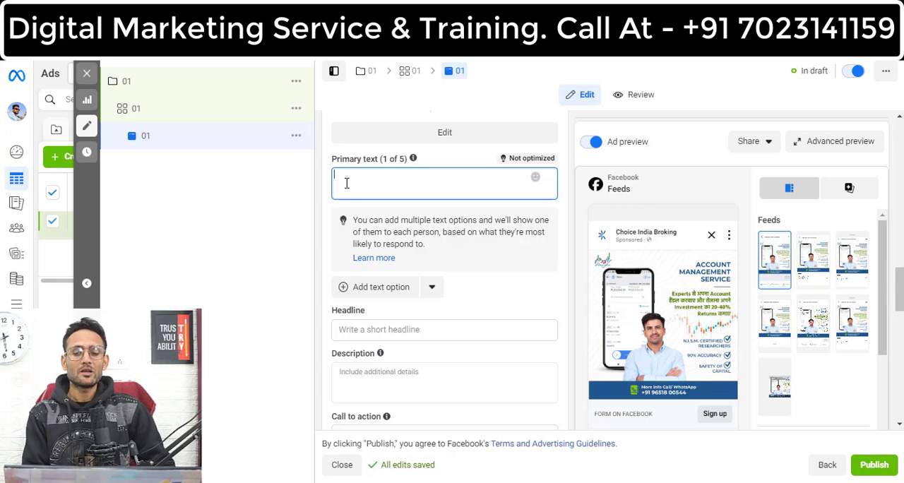
type("Join")
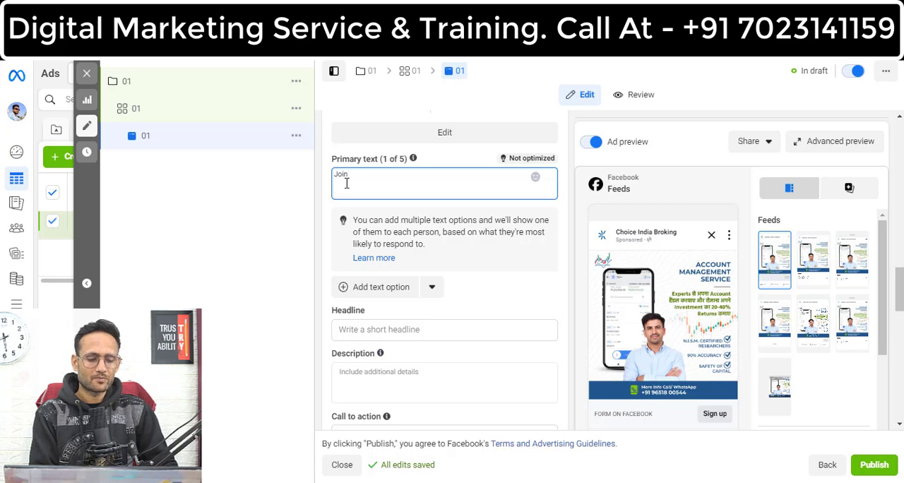
key("BackSpace")
key("BackSpace")
key("BackSpace")
key("BackSpace")
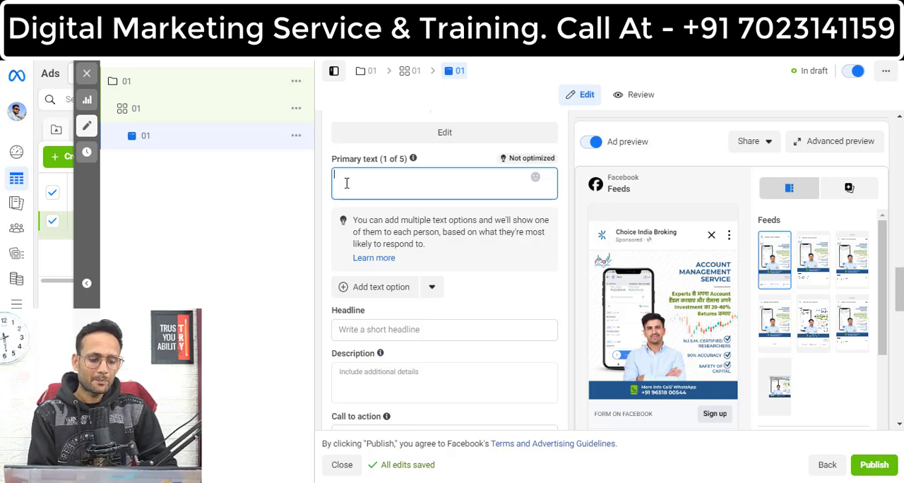
type("Buy Our")
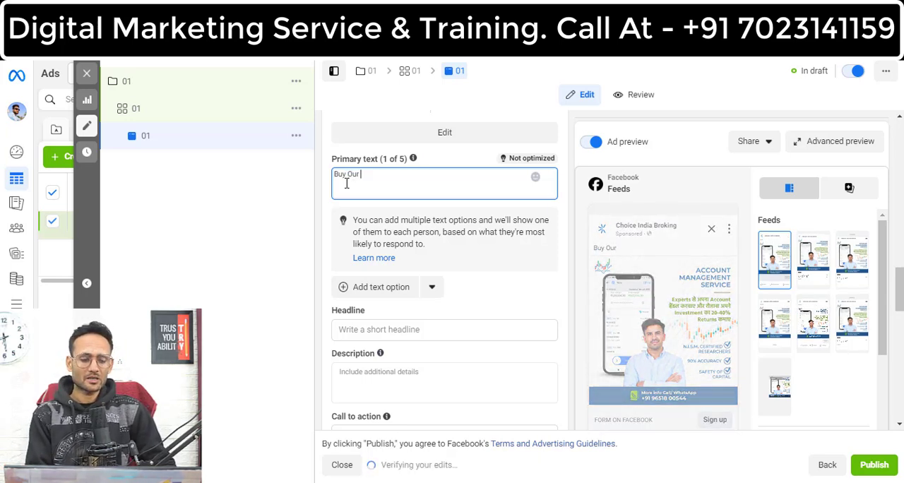
key("ctrl+a")
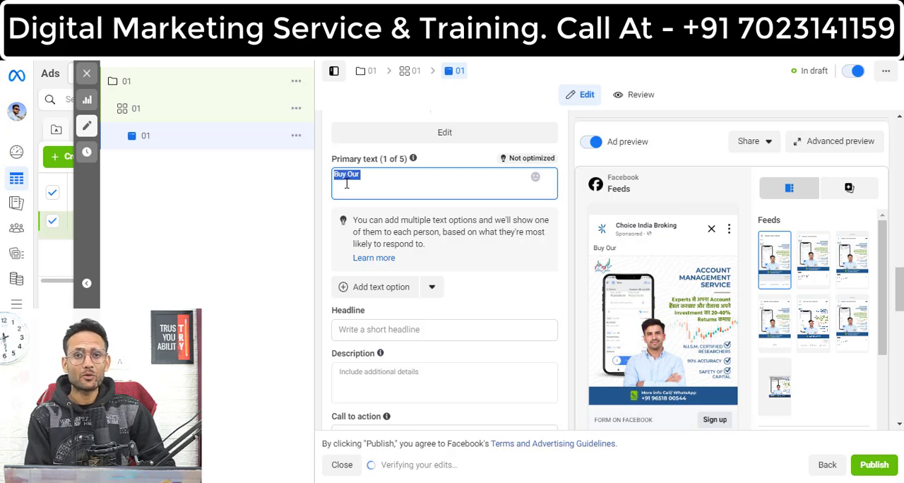
key("BackSpace")
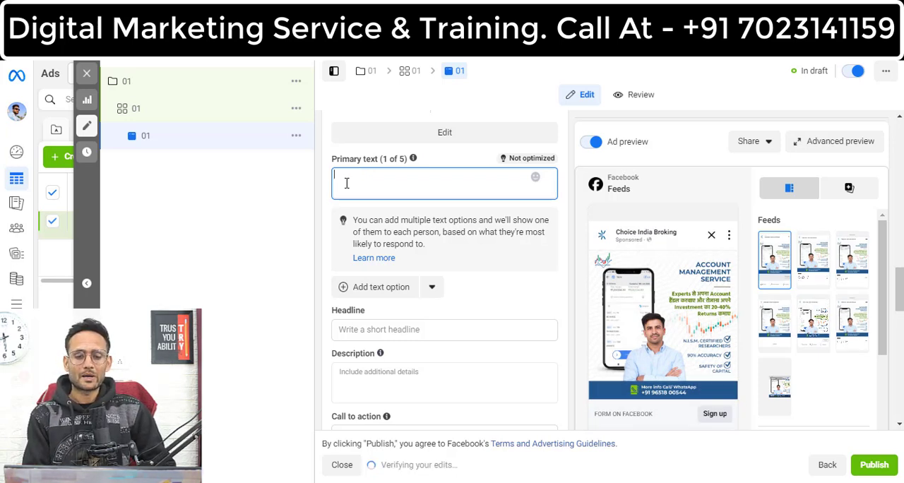
Step: Set the ad's headline to "Buy Now" and leave the description empty
left_click(458, 329)
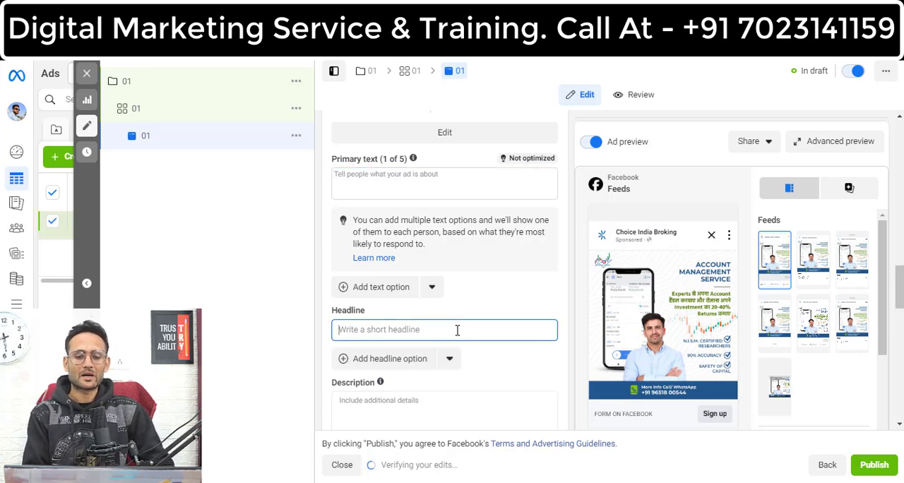
type("Buy Now")
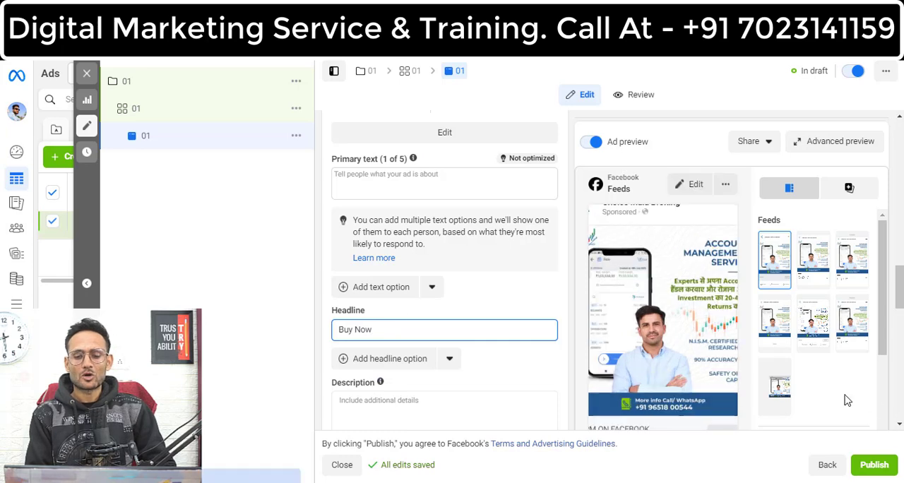
left_click_drag(902, 298, 903, 317)
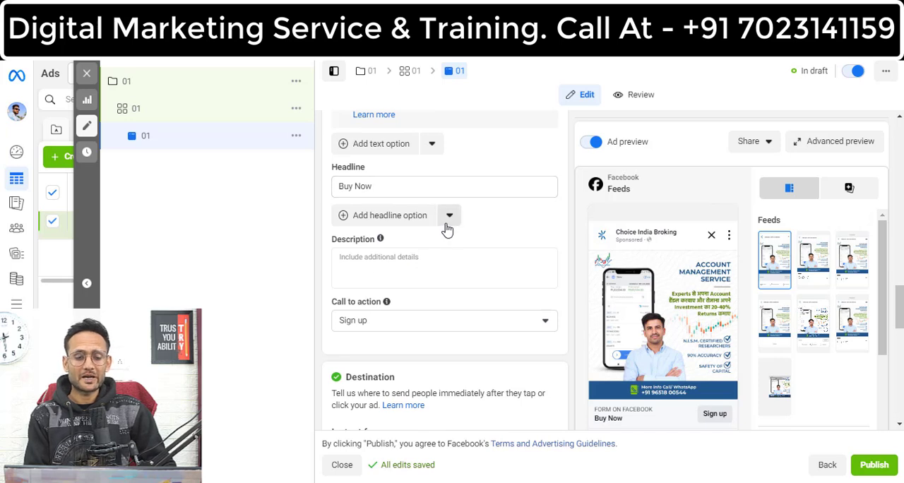
left_click(361, 269)
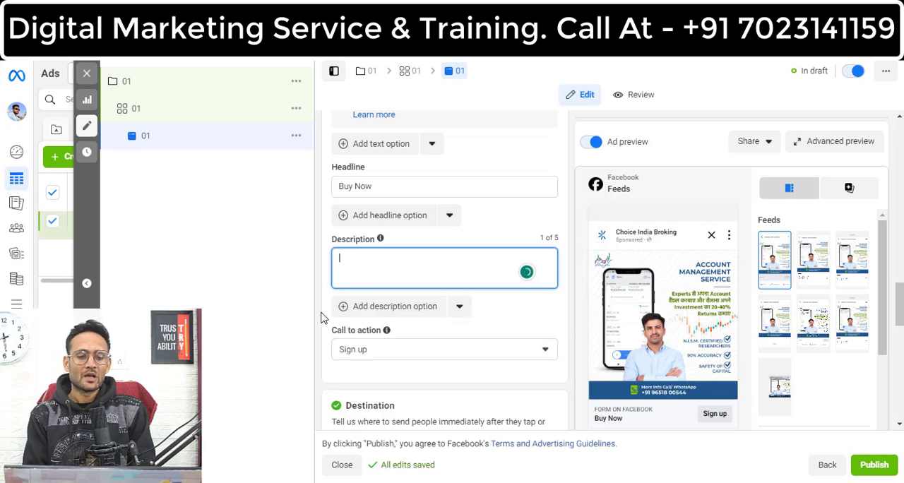
left_click(461, 337)
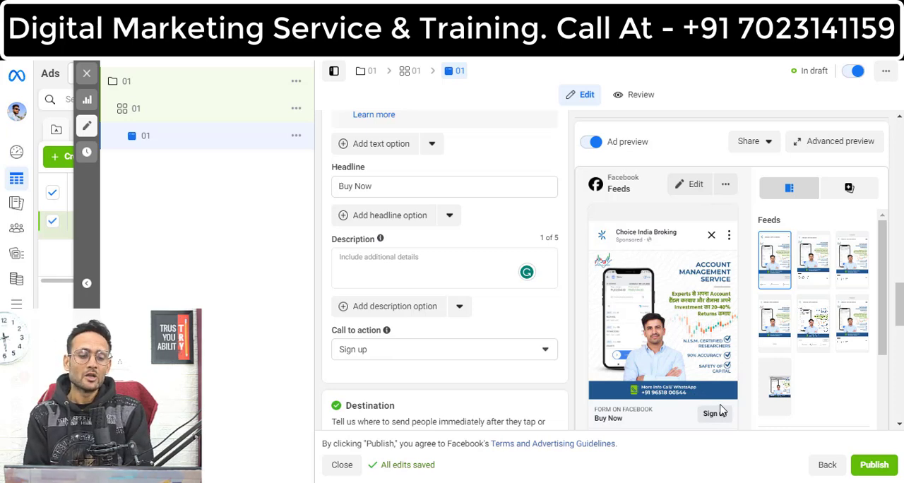
Step: Look through the available call-to-action options and choose Sign up
left_click(500, 353)
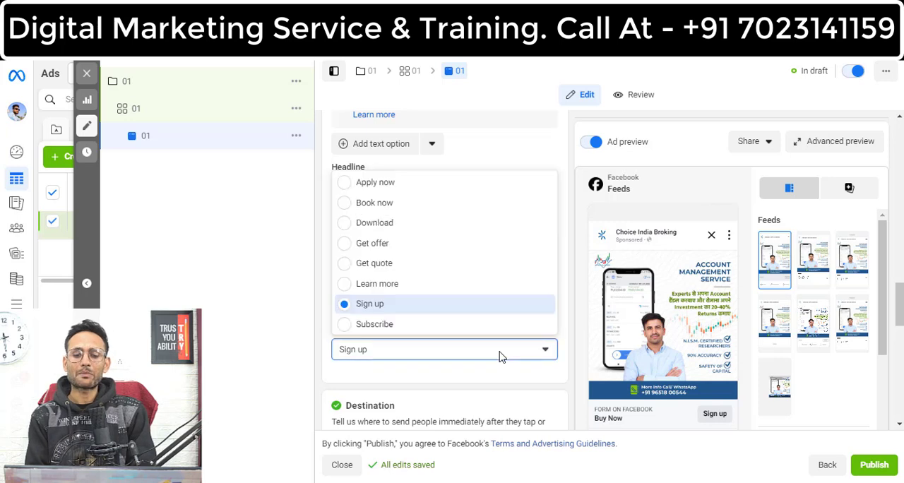
key("Up")
key("Up")
key("Up")
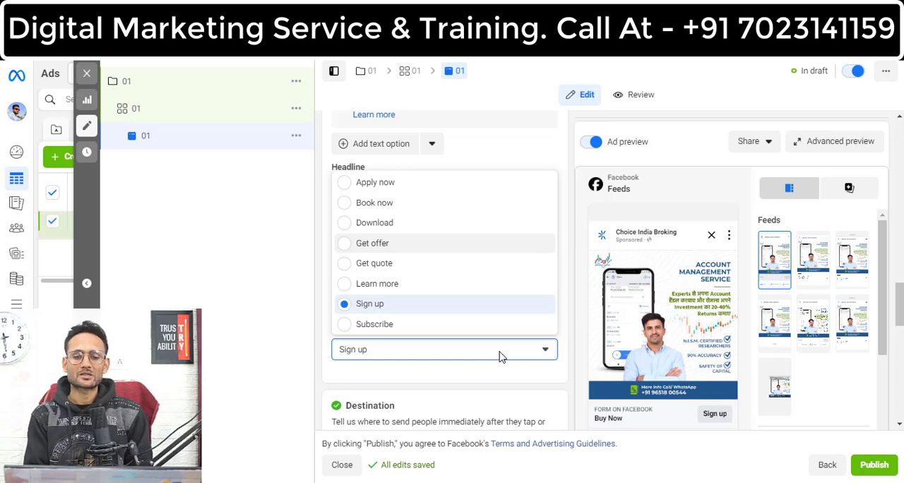
key("Up")
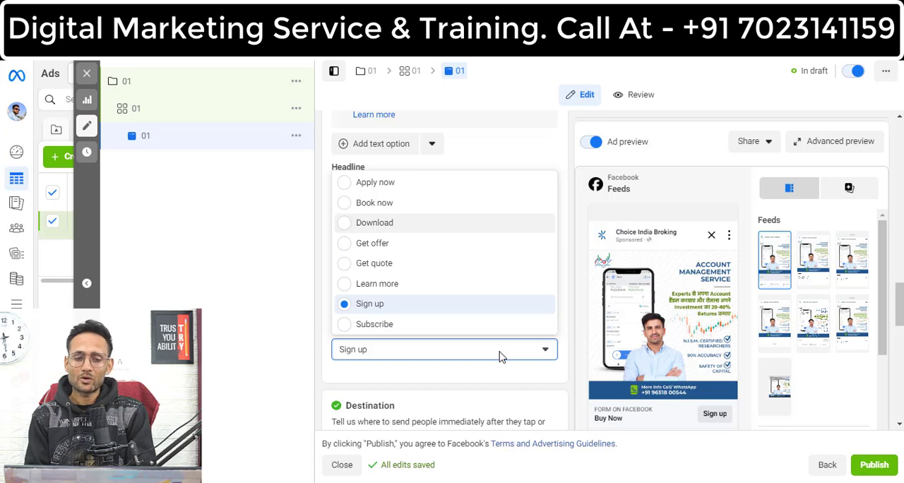
key("Down")
key("Down")
key("Down")
key("Down")
key("Down")
key("Down")
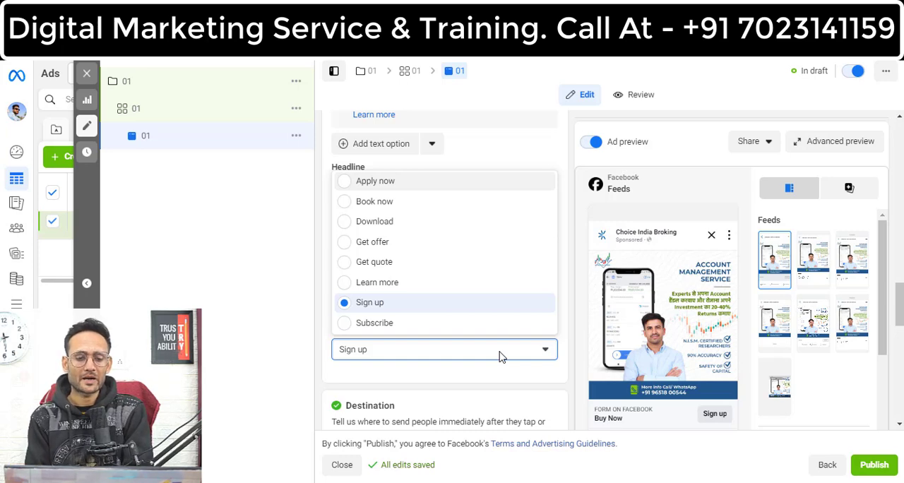
left_click(414, 303)
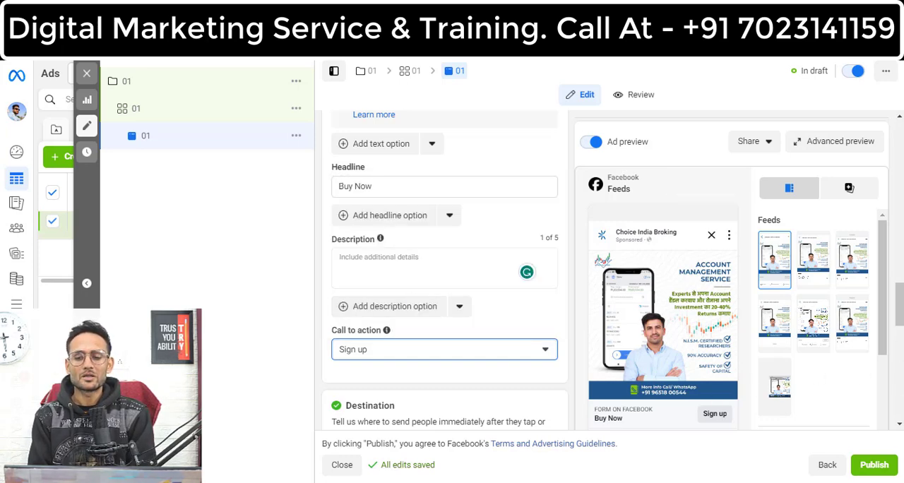
Step: Start a new instant form for the ad's destination and name it 01
scroll(897, 388, "down", 3)
scroll(613, 270, "down", 1)
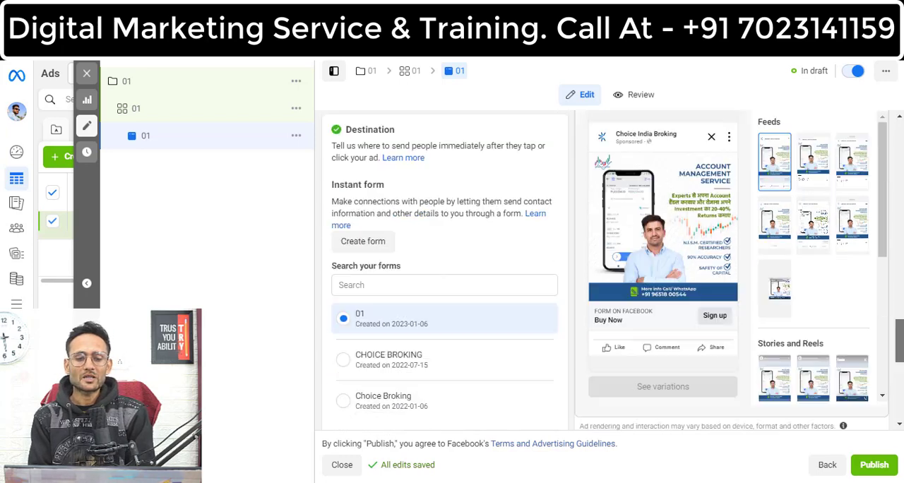
scroll(607, 271, "down", 3)
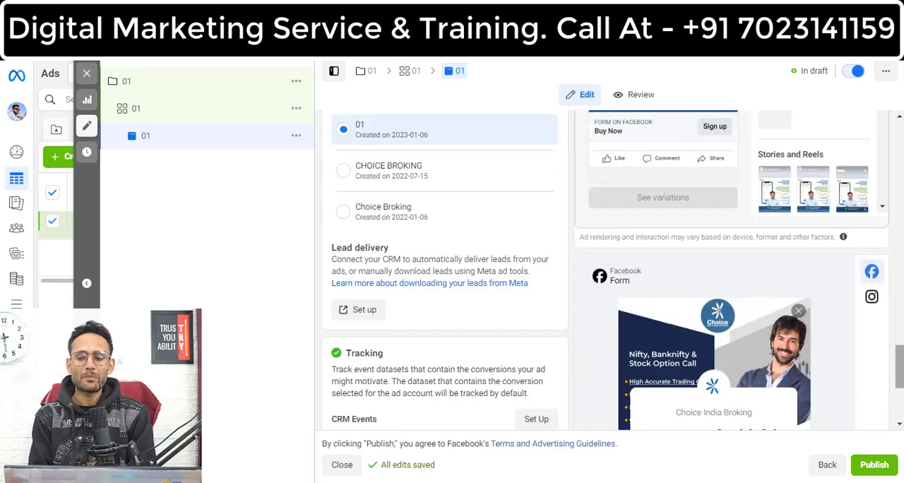
scroll(618, 270, "up", 3)
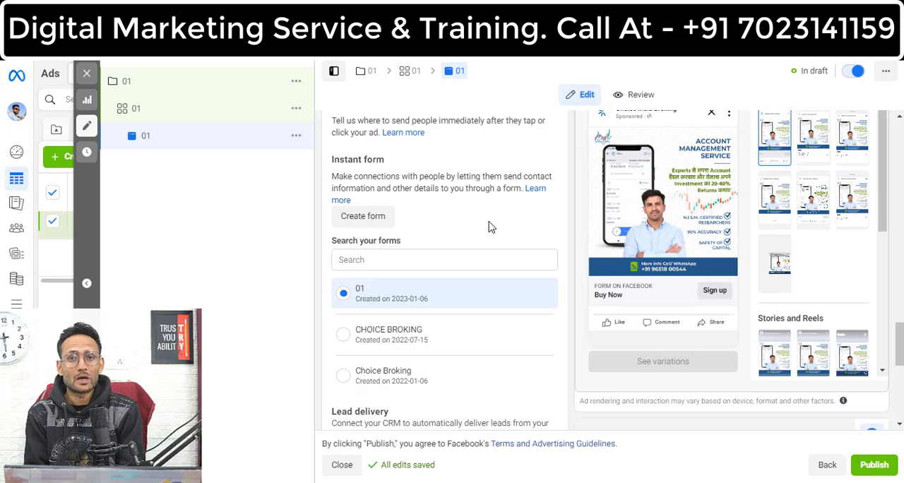
left_click(364, 219)
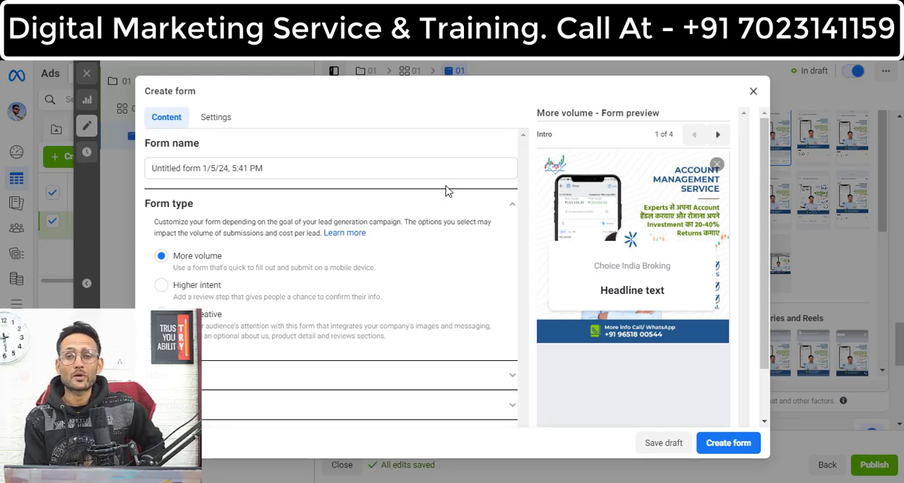
left_click(352, 169)
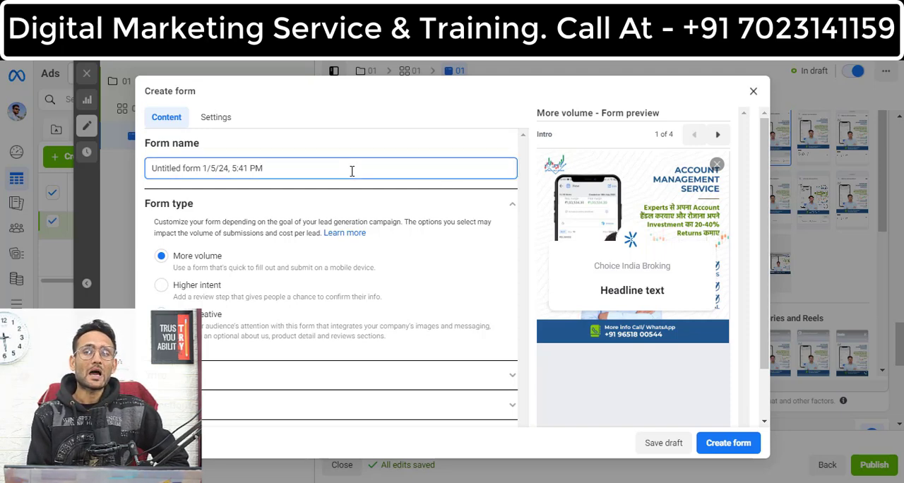
key("ctrl+a")
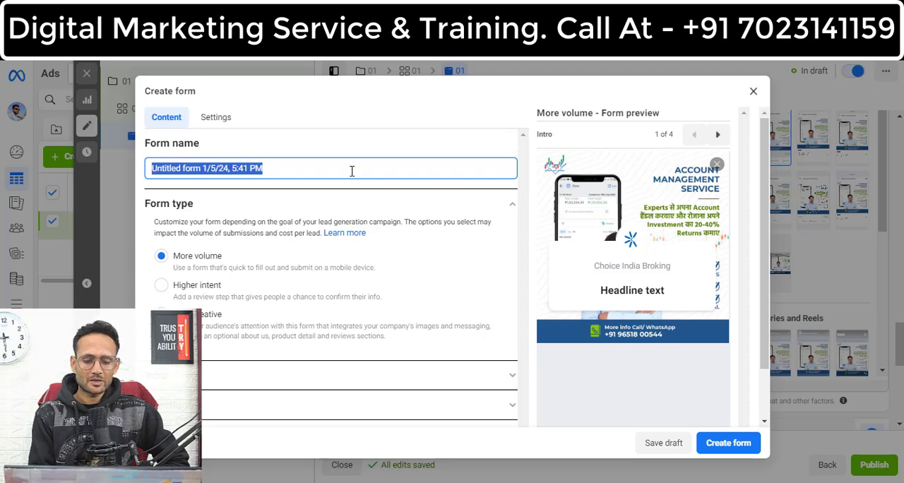
type("77")
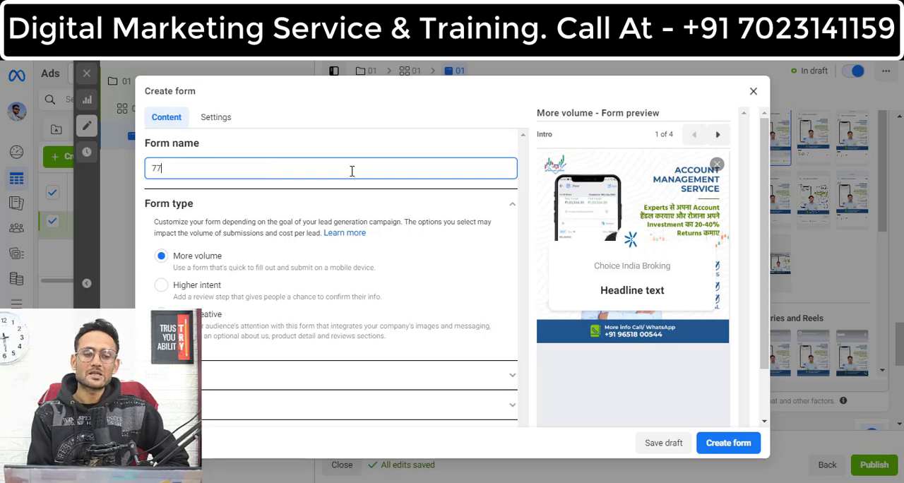
key("ctrl+a")
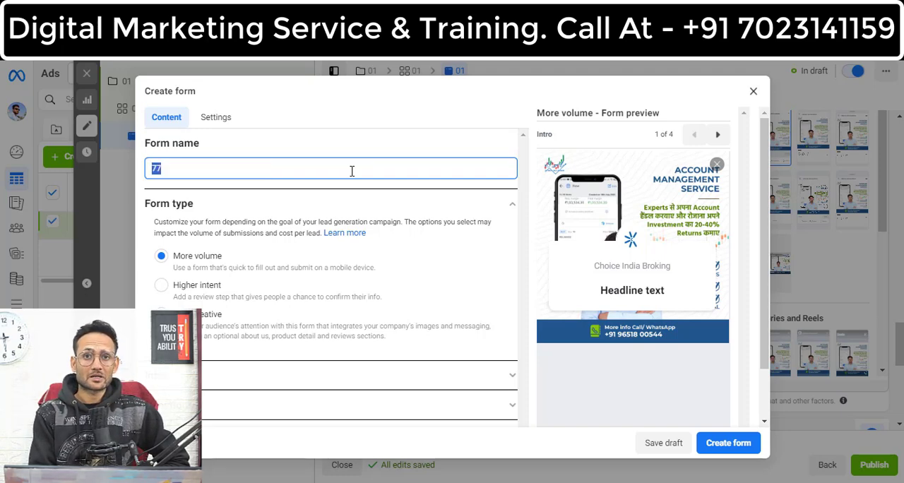
key("BackSpace")
type("01")
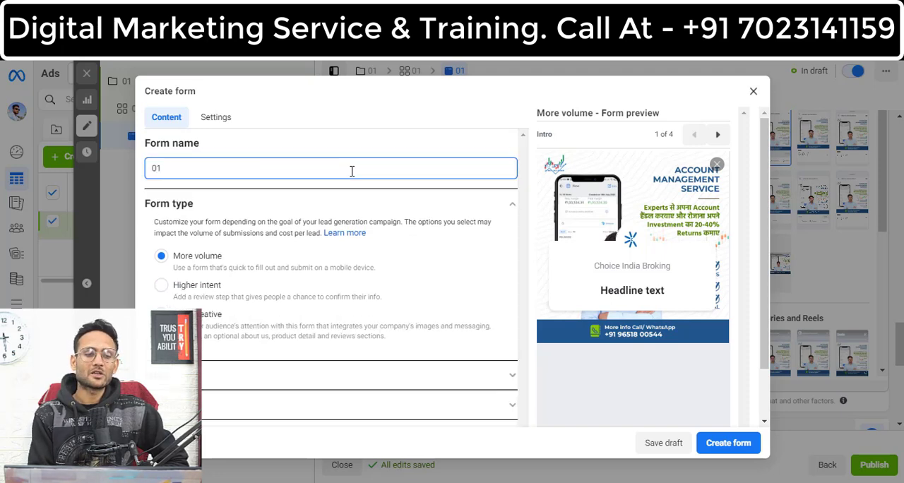
left_click(346, 150)
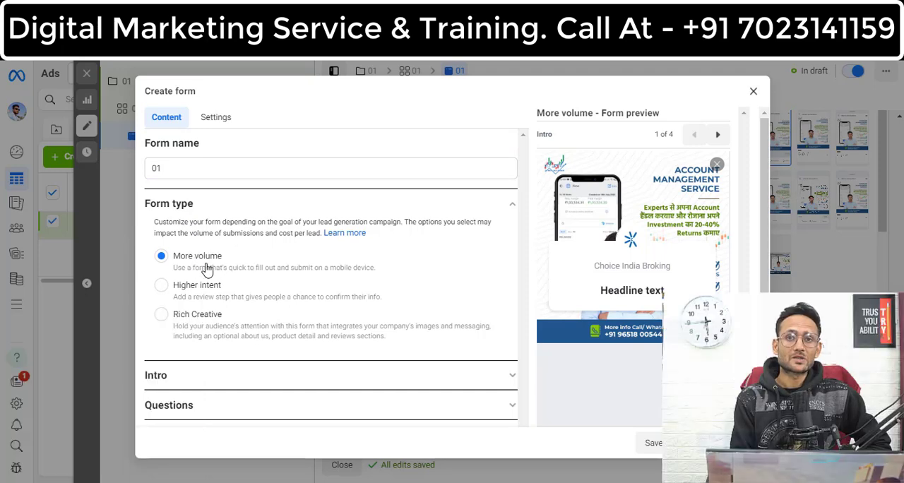
Step: Try the uploaded image option for the form intro's background, and return to using the image from the ad
left_click(514, 375)
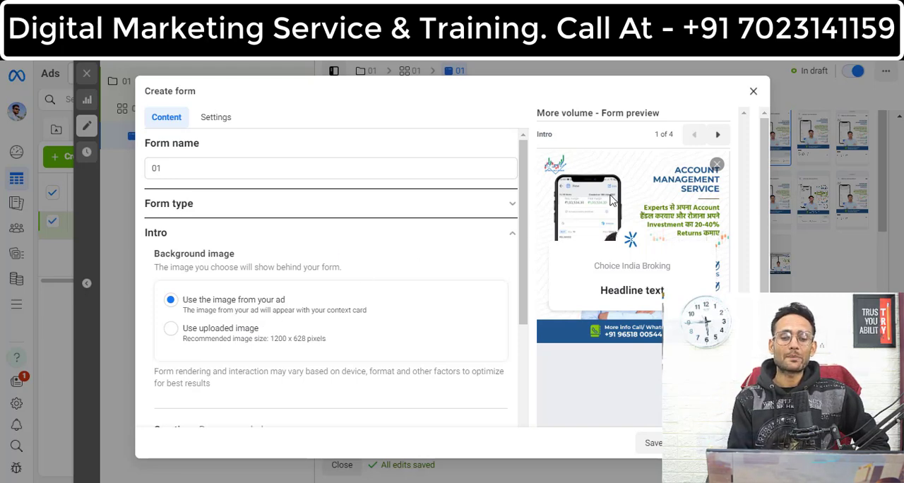
left_click(170, 337)
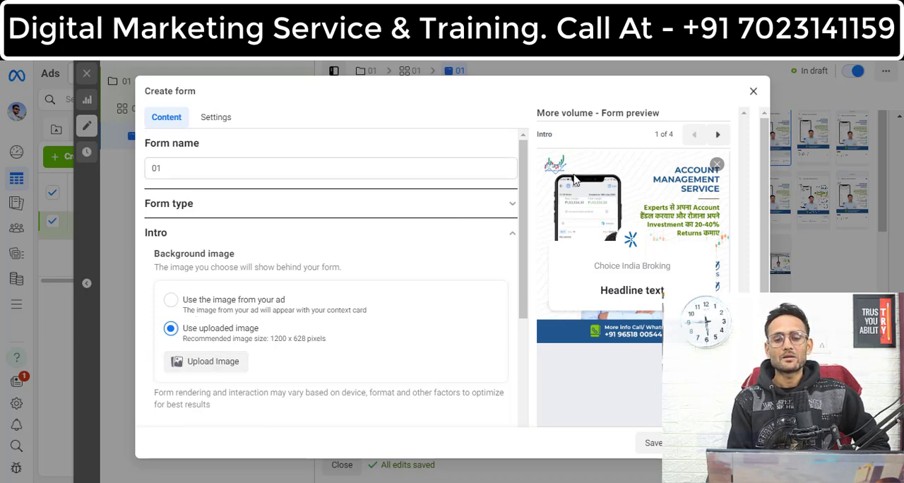
left_click(170, 300)
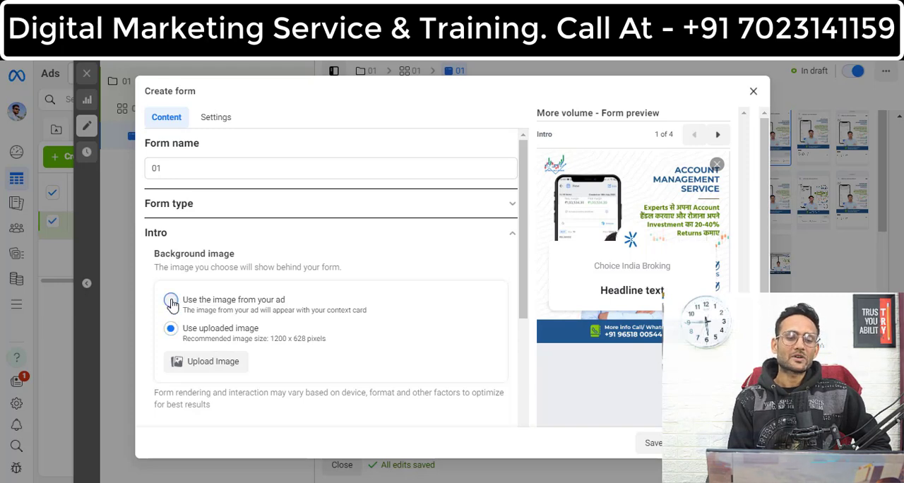
left_click(509, 234)
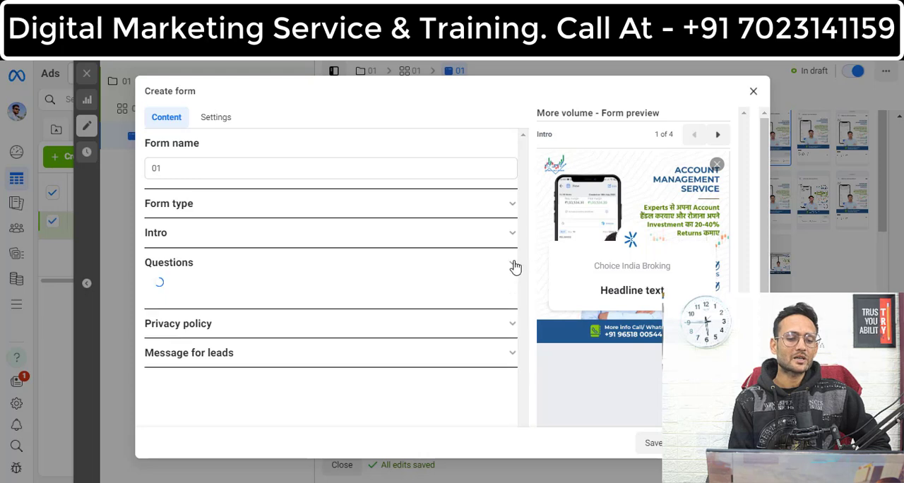
Step: Set the prefill questions' description to "Send Your Basic Information" and remove the Email field
left_click(513, 263)
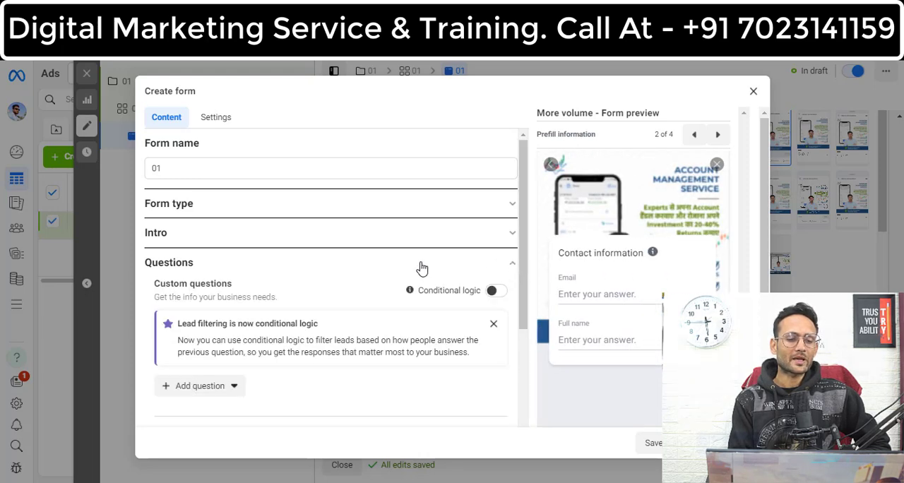
left_click_drag(378, 339, 378, 447)
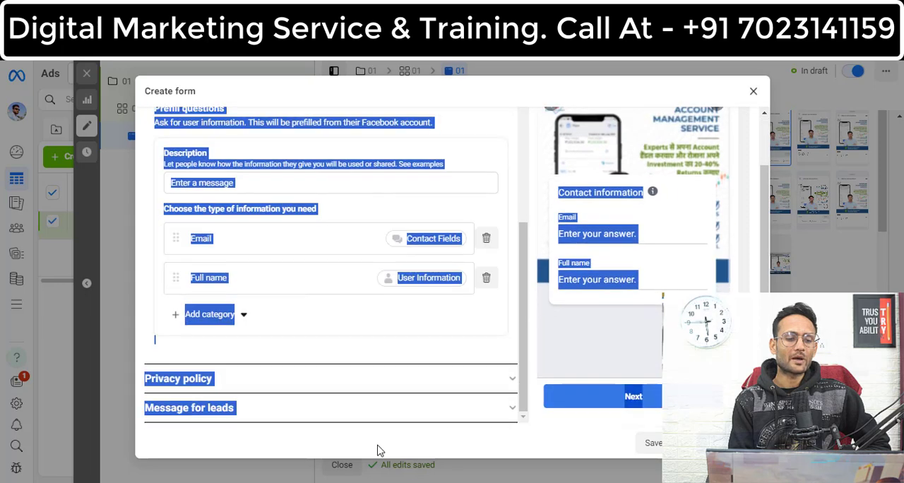
left_click(367, 187)
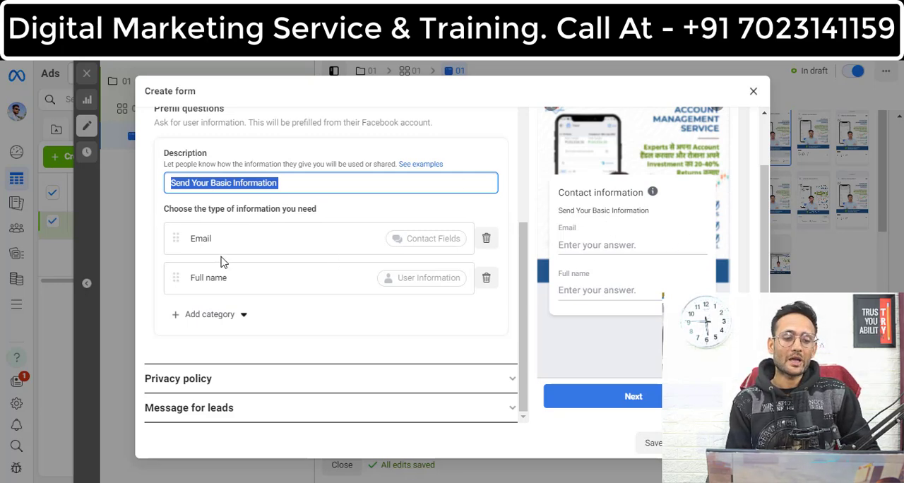
left_click(486, 239)
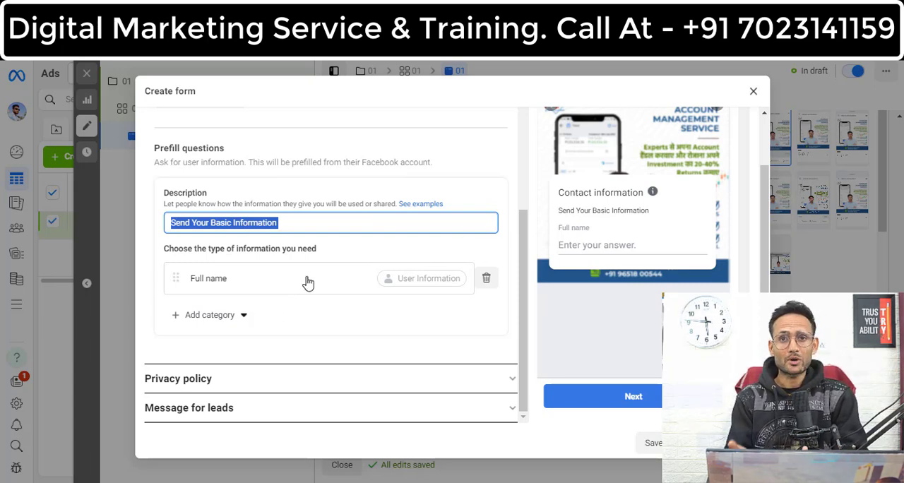
Step: Add Phone number from the contact fields to the form's prefill questions
left_click(243, 316)
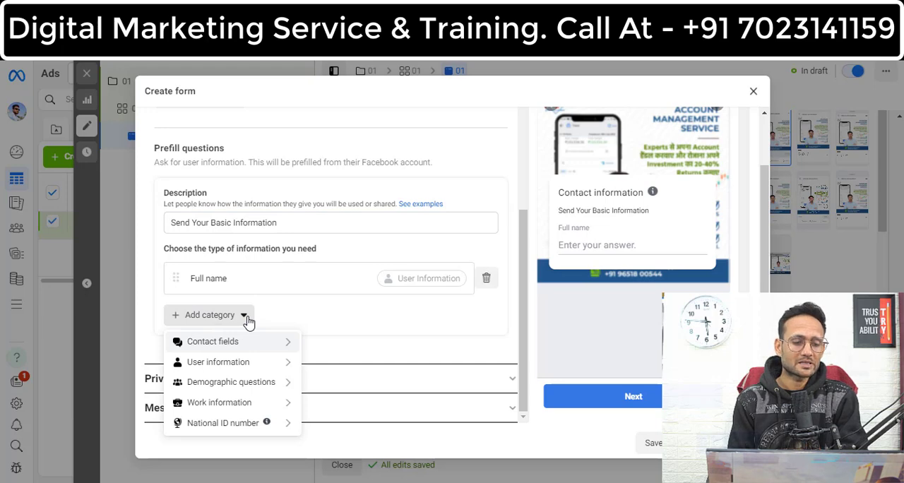
mouse_move(273, 344)
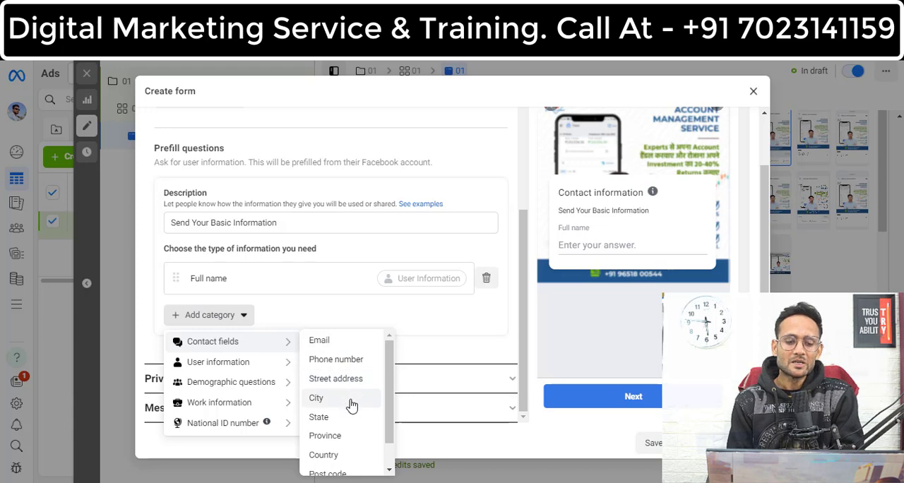
left_click_drag(390, 438, 393, 466)
scroll(357, 378, "up", 3)
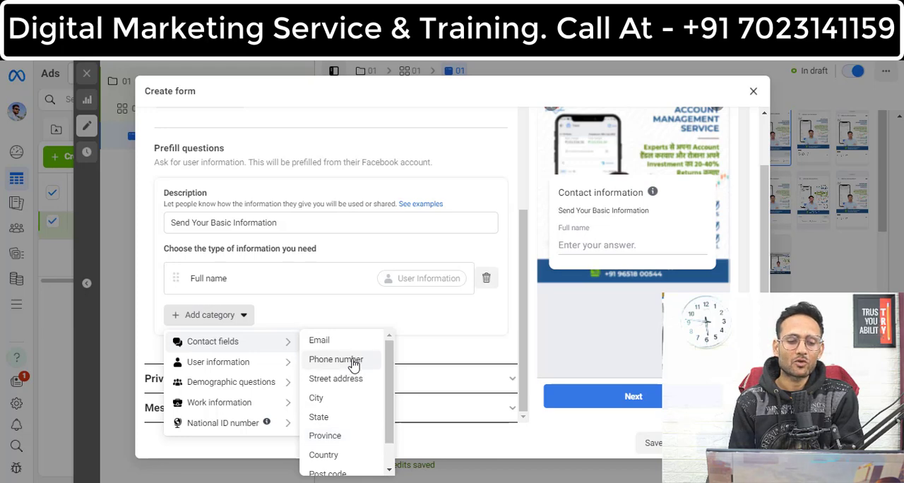
left_click(351, 360)
Step: Look through the other information categories and add Email and Street address to the prefill questions
left_click(247, 361)
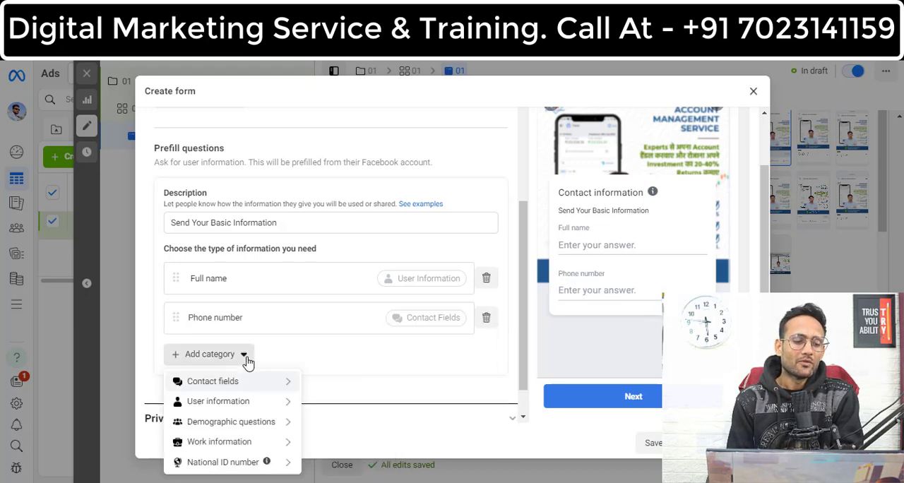
mouse_move(267, 408)
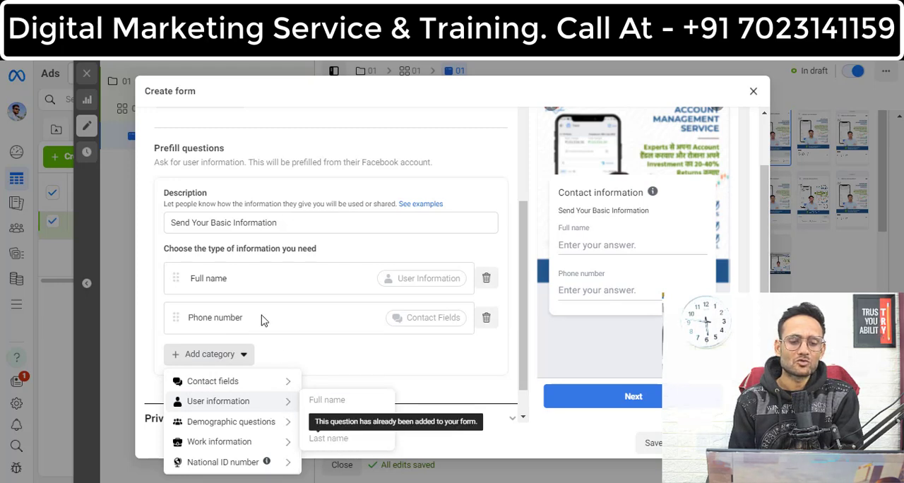
mouse_move(270, 388)
mouse_move(282, 423)
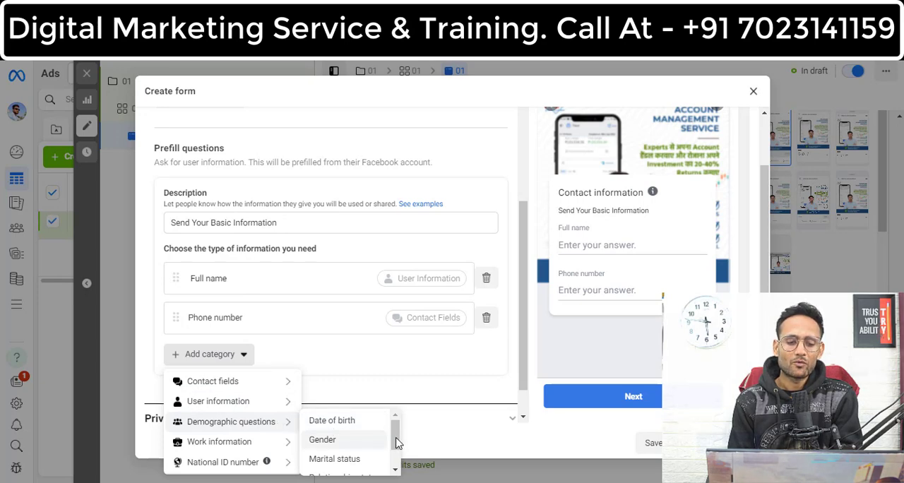
left_click_drag(396, 452, 397, 461)
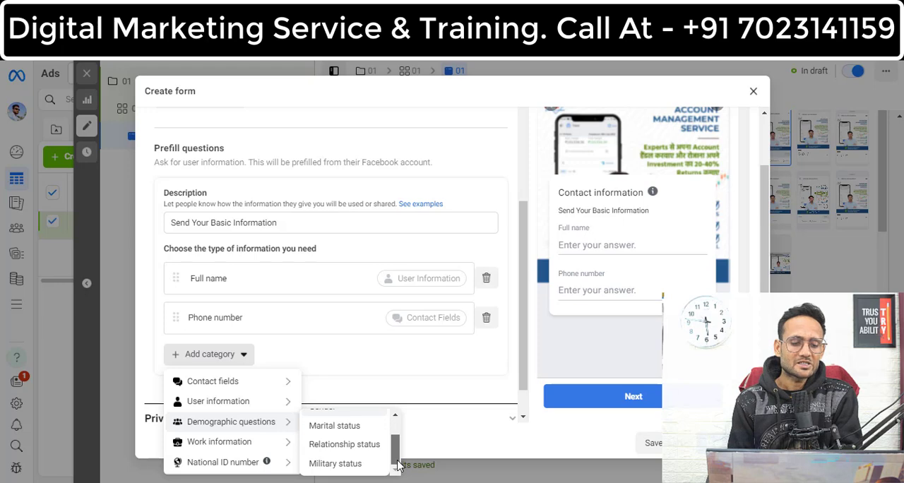
mouse_move(277, 452)
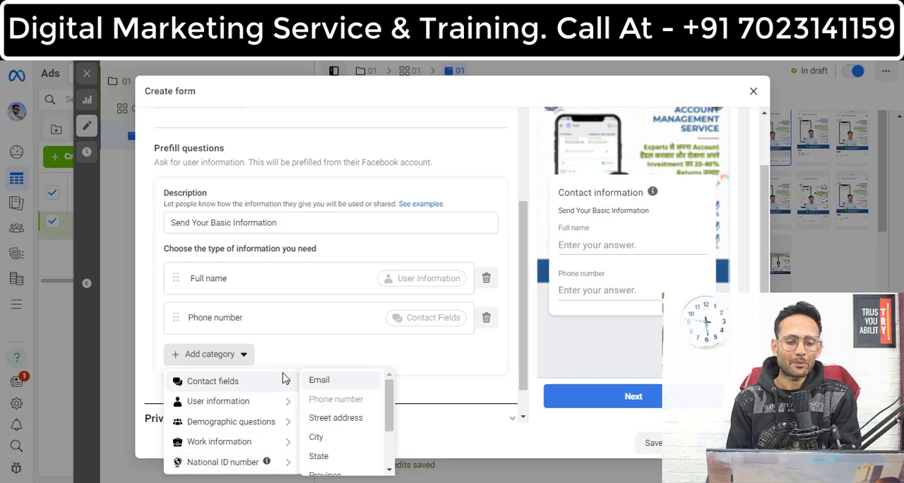
left_click(328, 382)
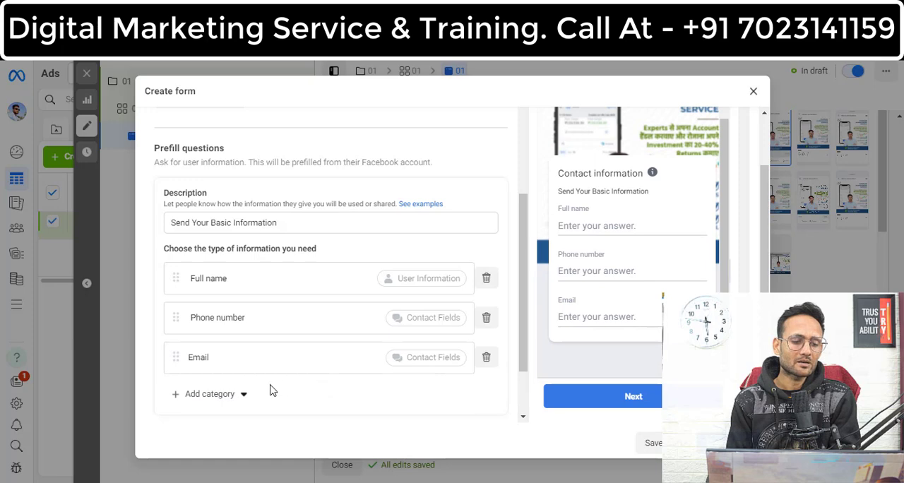
left_click(244, 399)
mouse_move(286, 286)
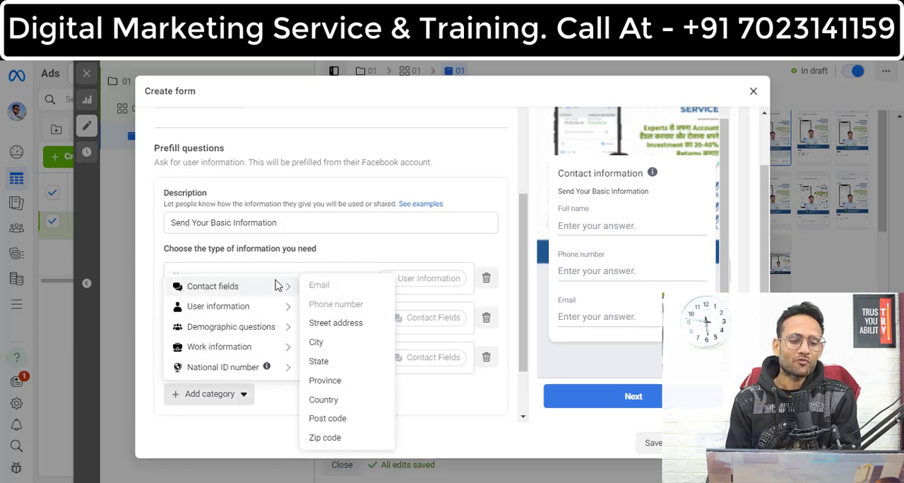
left_click(343, 324)
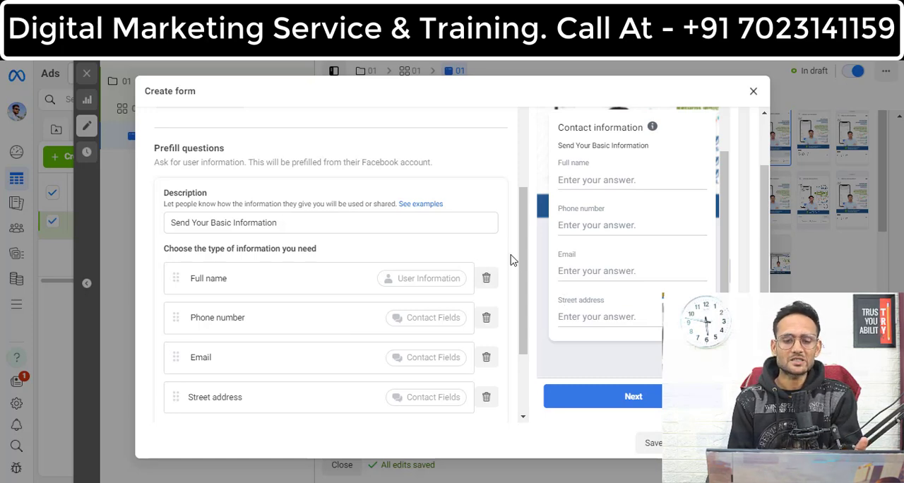
scroll(530, 311, "down", 3)
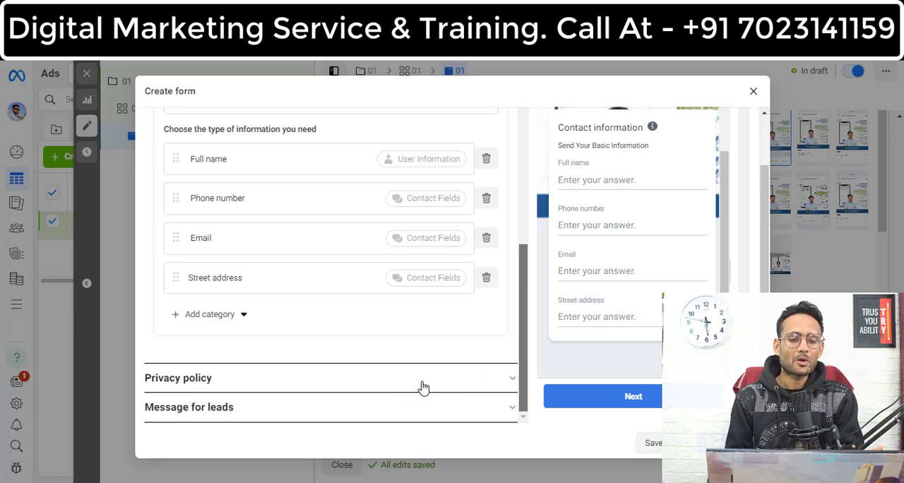
left_click(478, 379)
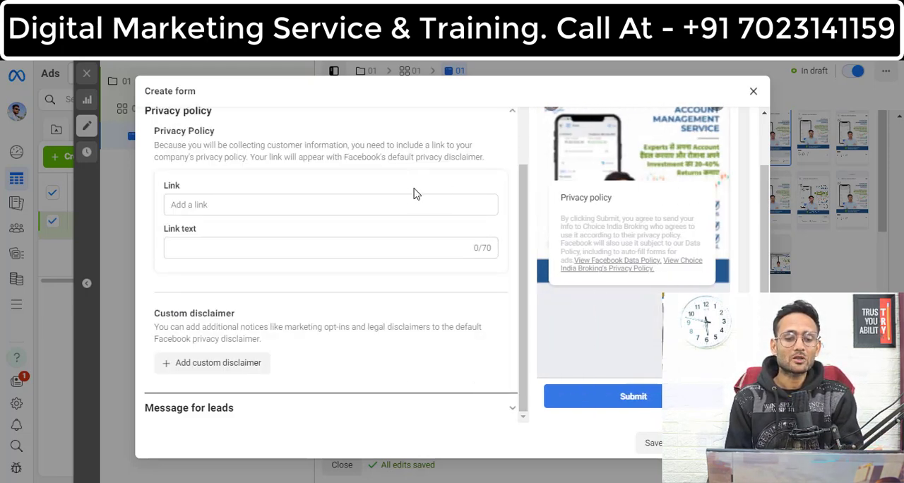
left_click(414, 205)
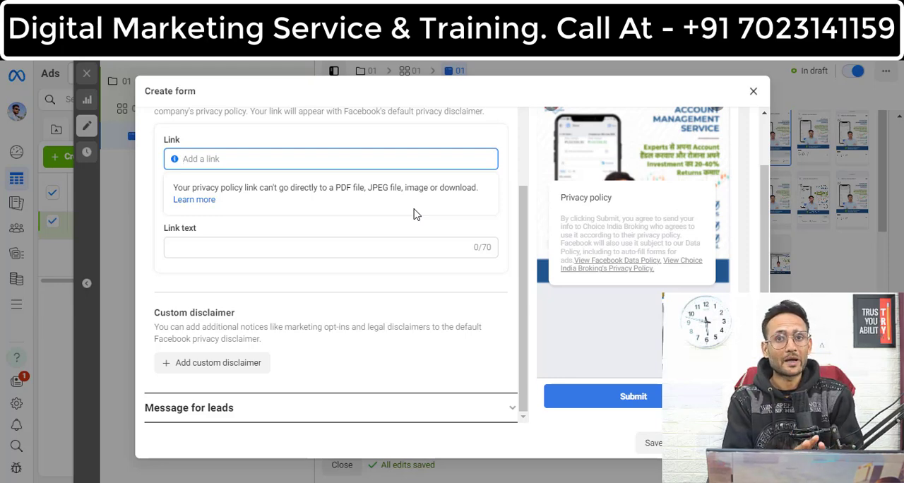
type("https://www.facebook.com/choice.broking")
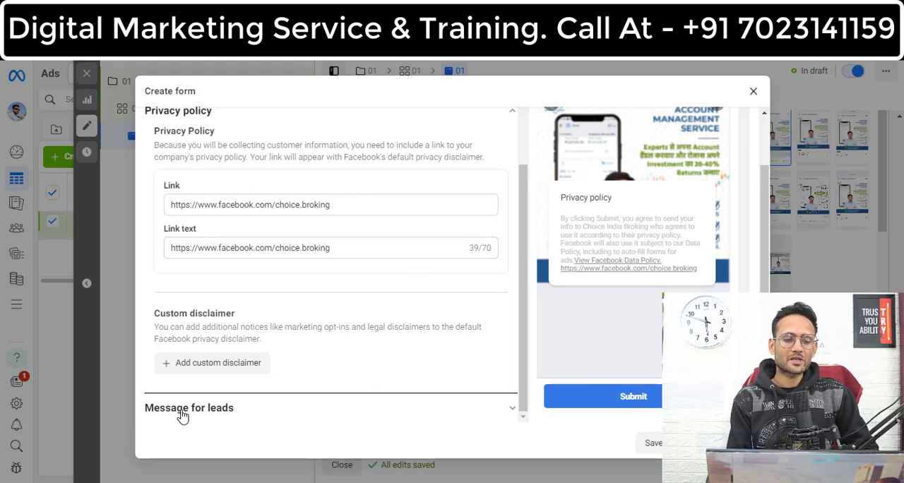
left_click(314, 408)
scroll(521, 316, "down", 3)
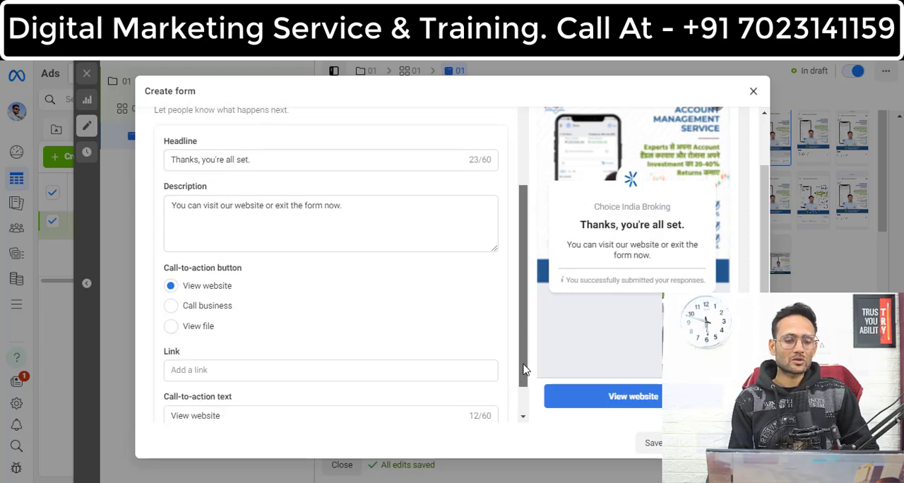
left_click(251, 327)
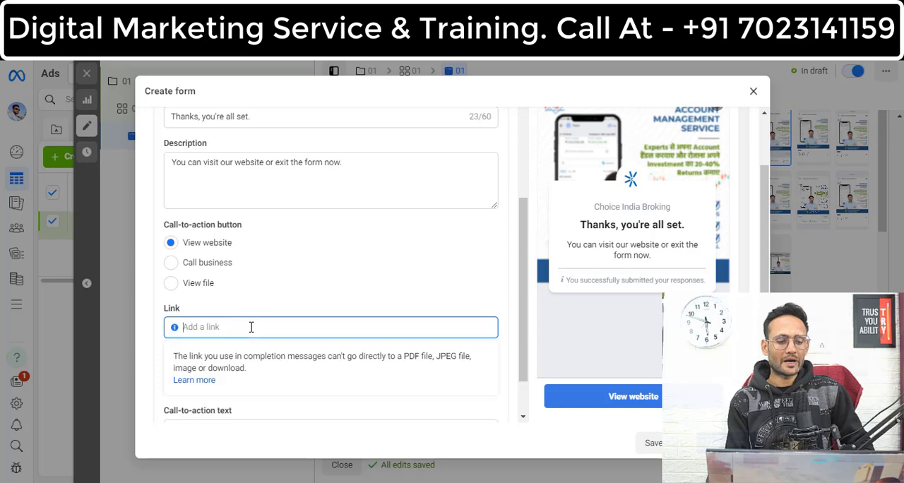
type("https://www.facebook.com/choice.broking")
left_click(294, 387)
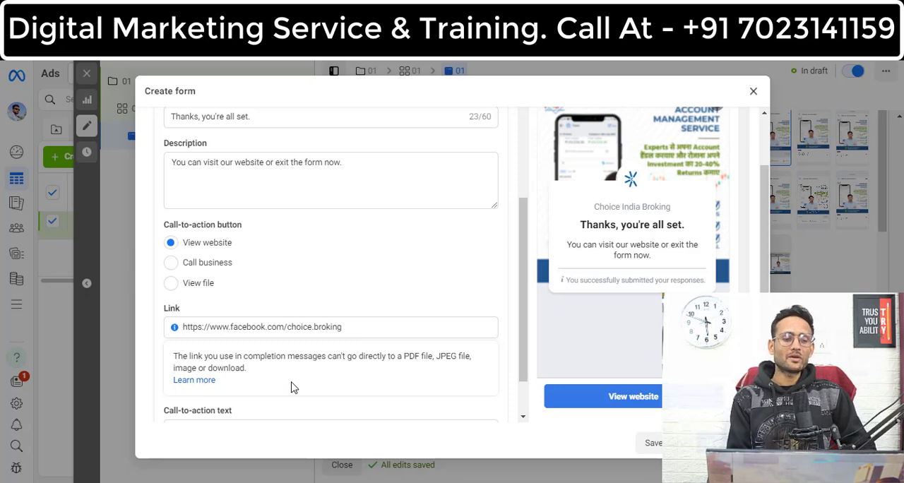
Step: Close the new lead form without creating it, discarding the work in progress
left_click(248, 173)
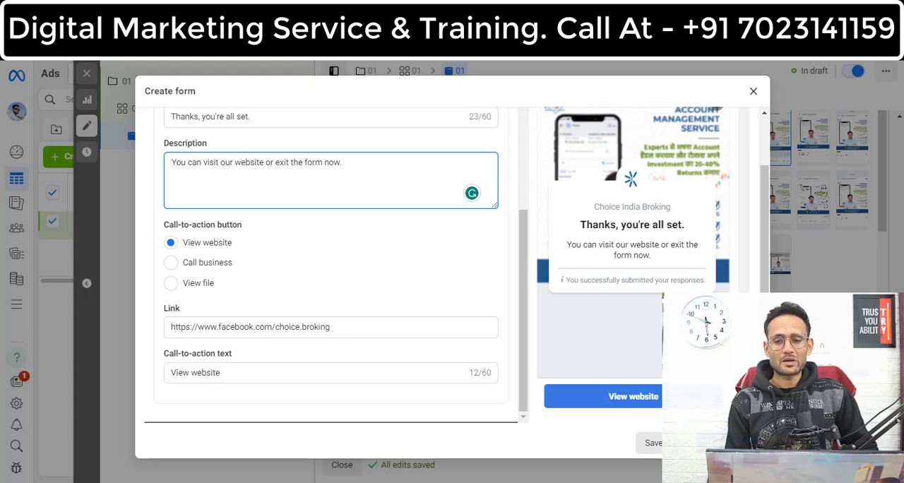
left_click(754, 92)
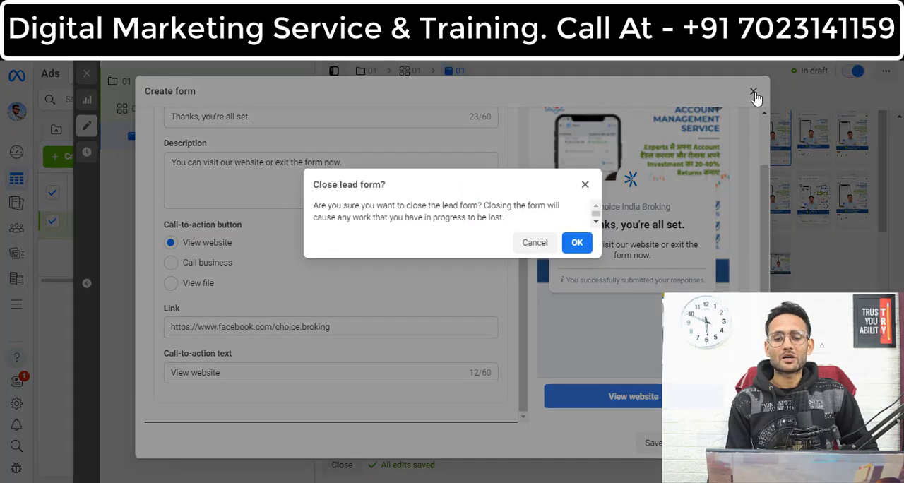
left_click(578, 243)
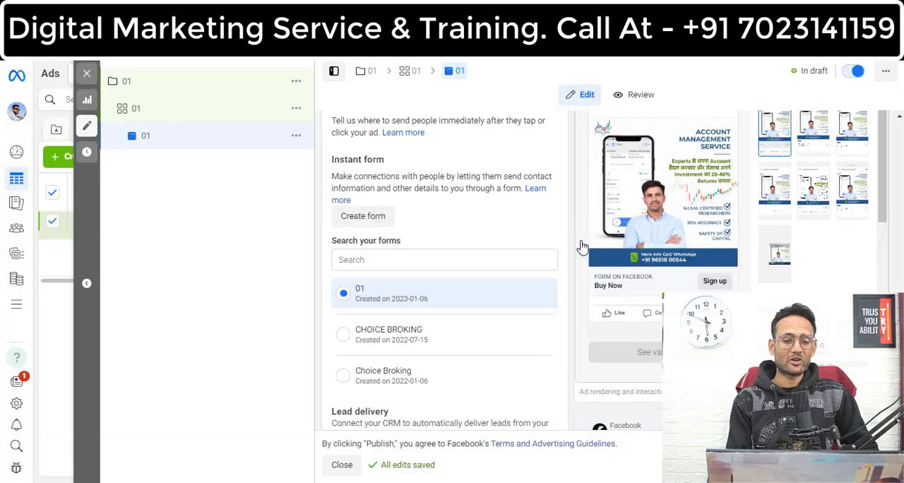